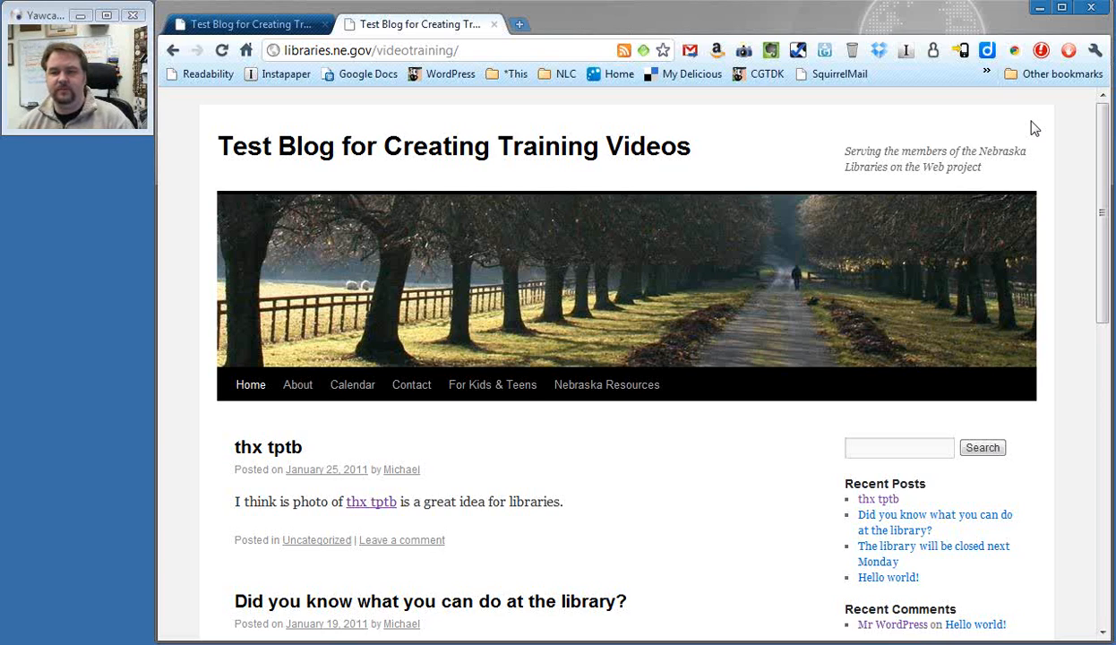
- Open the Leave a Reply form under the thx tptb post, with name, email and website prefilled
scroll(1056, 154, down, 2)
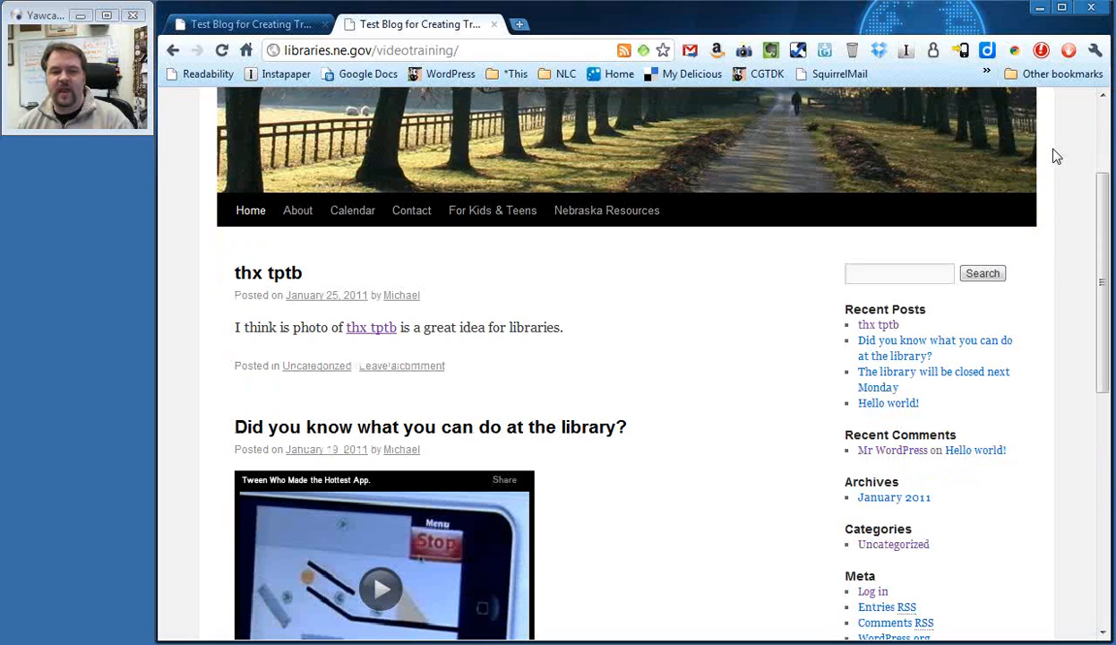
click(423, 372)
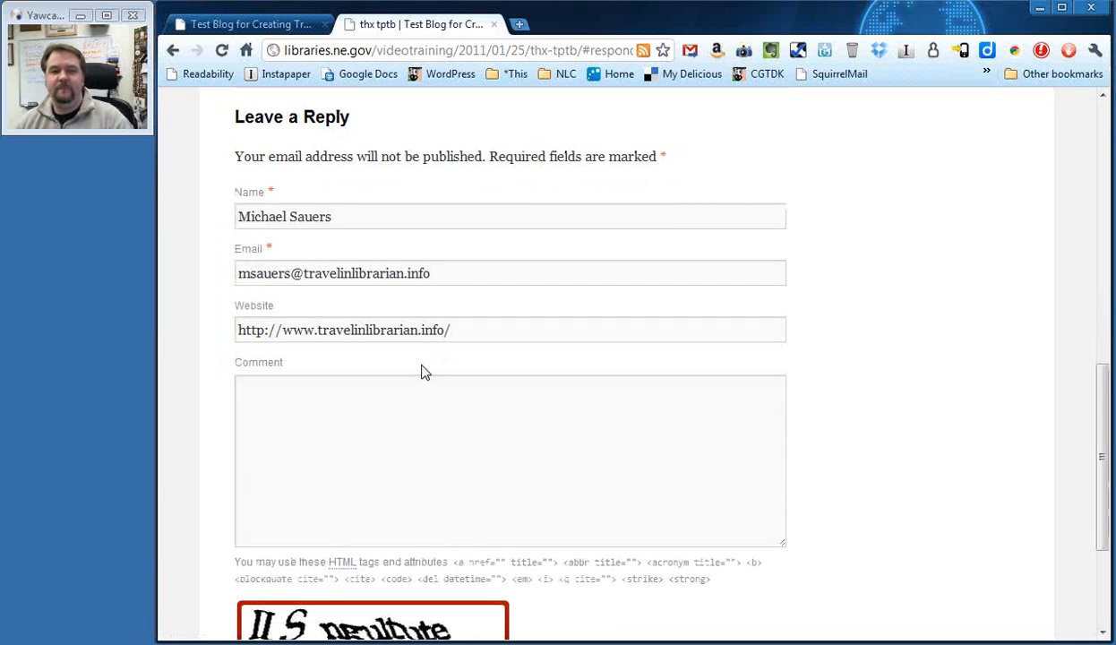
mouse_move(1104, 536)
mouse_down()
mouse_move(1110, 380)
mouse_move(1114, 554)
mouse_up()
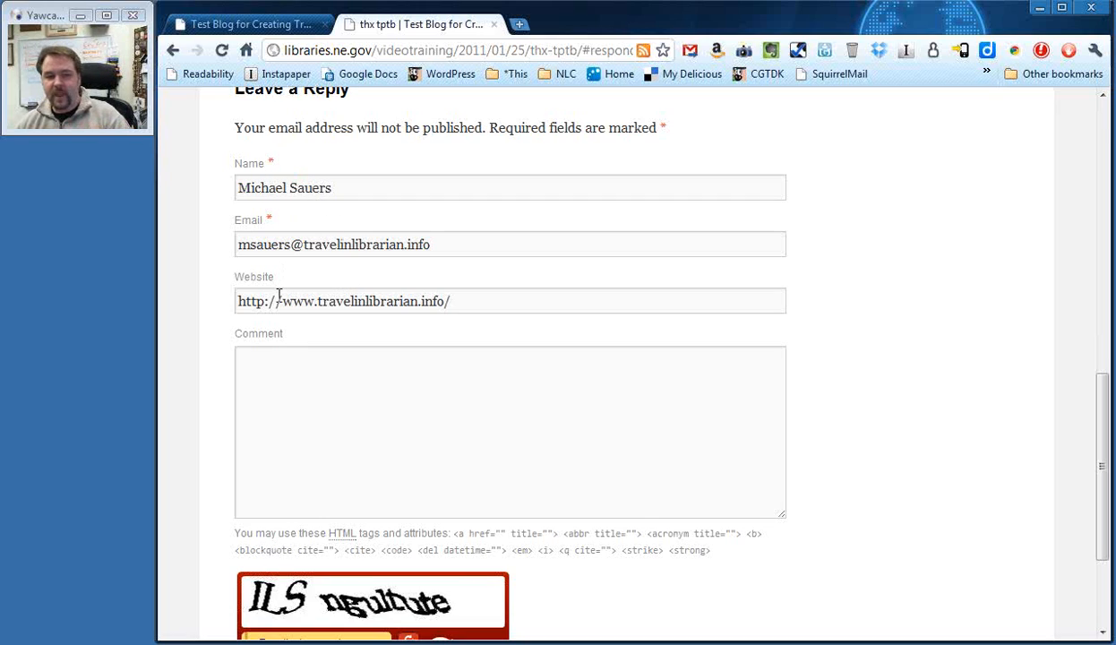
- Enter the comment 'I think this is a great idea. I love the fact that the library is doing this.'
click(266, 367)
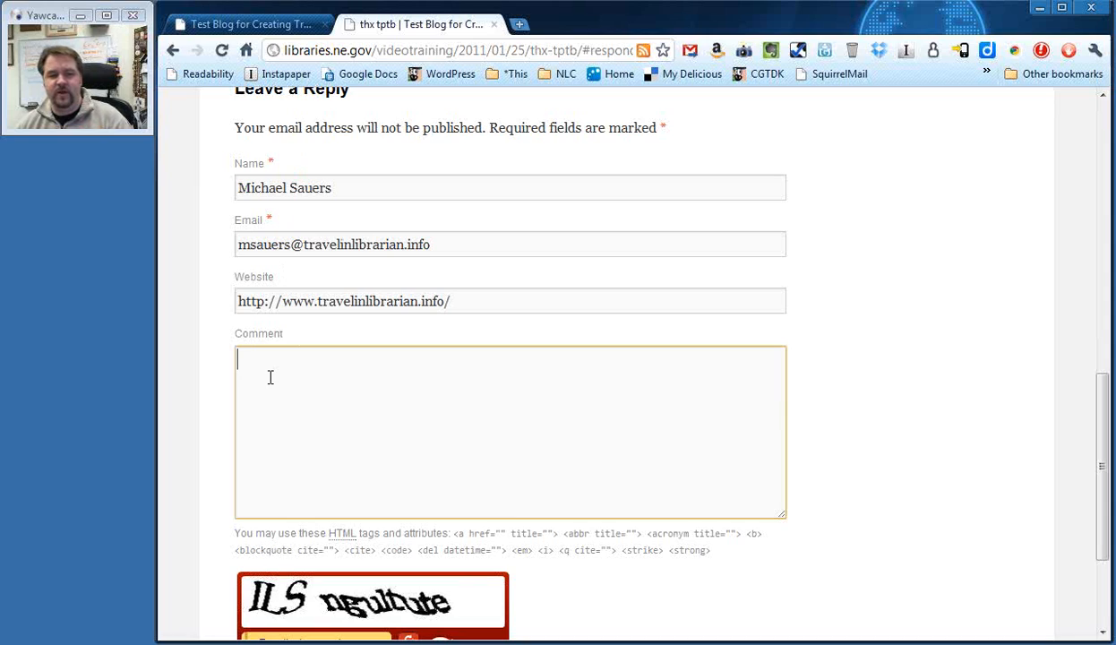
text(I thin k)
key(BackSpace)
key(BackSpace)
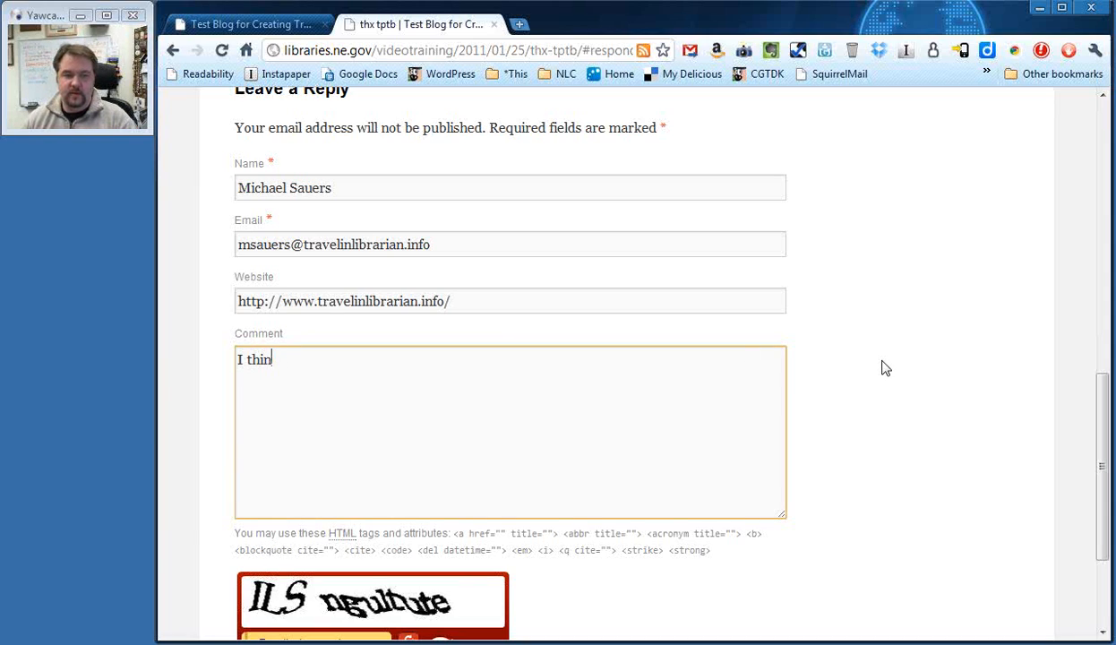
text(k this is a ge)
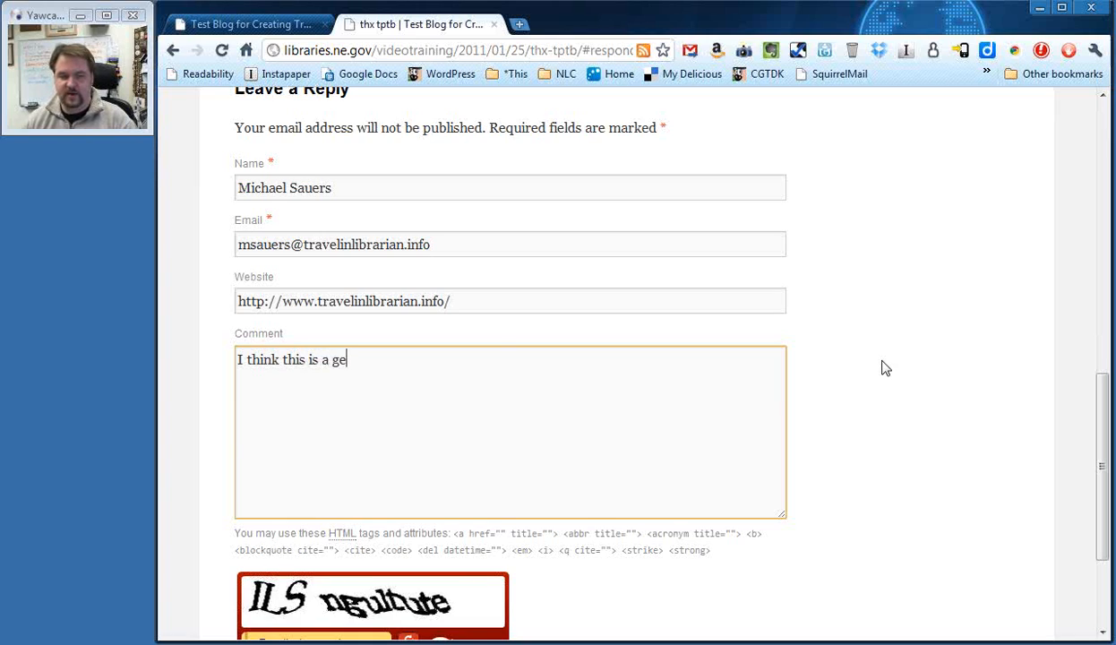
text(eat idea. )
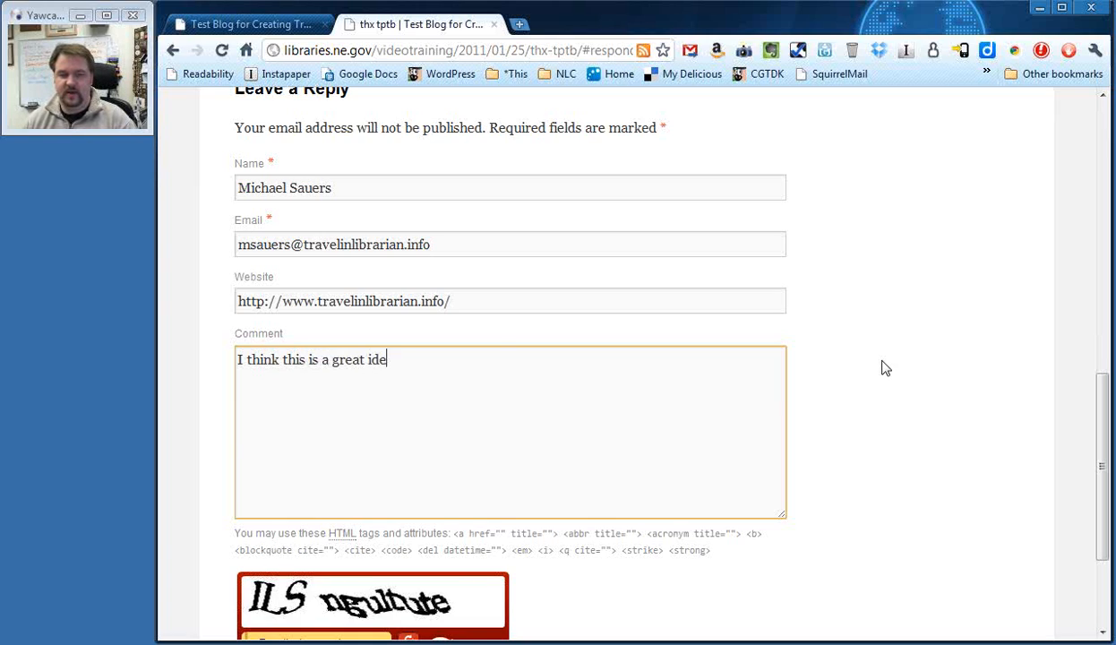
text(I love th)
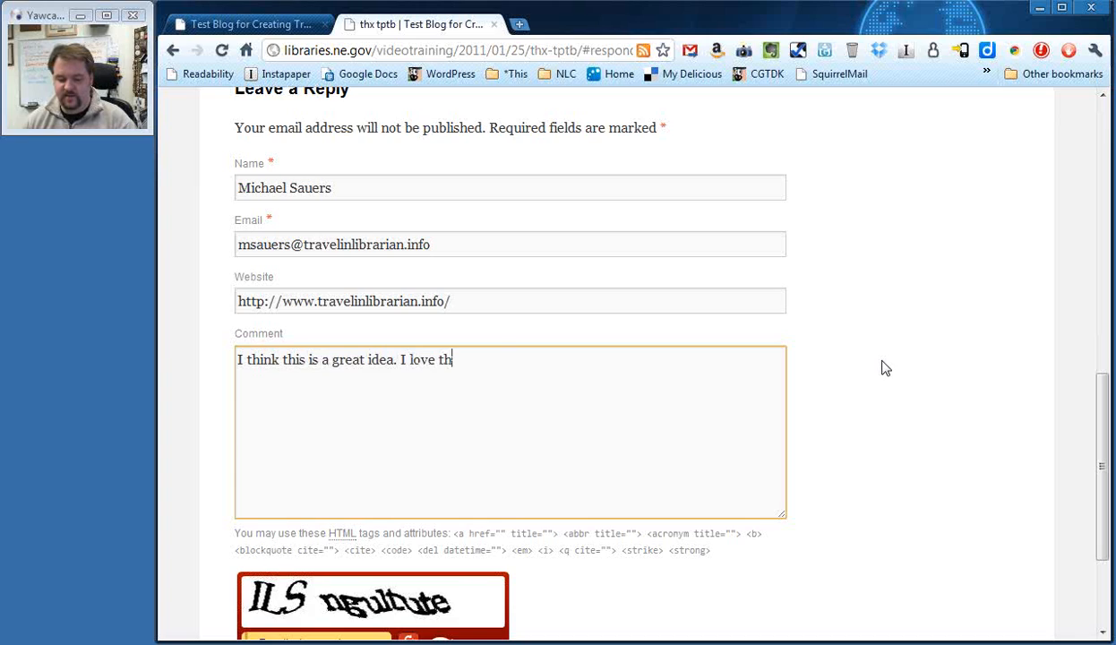
text(e fact that t)
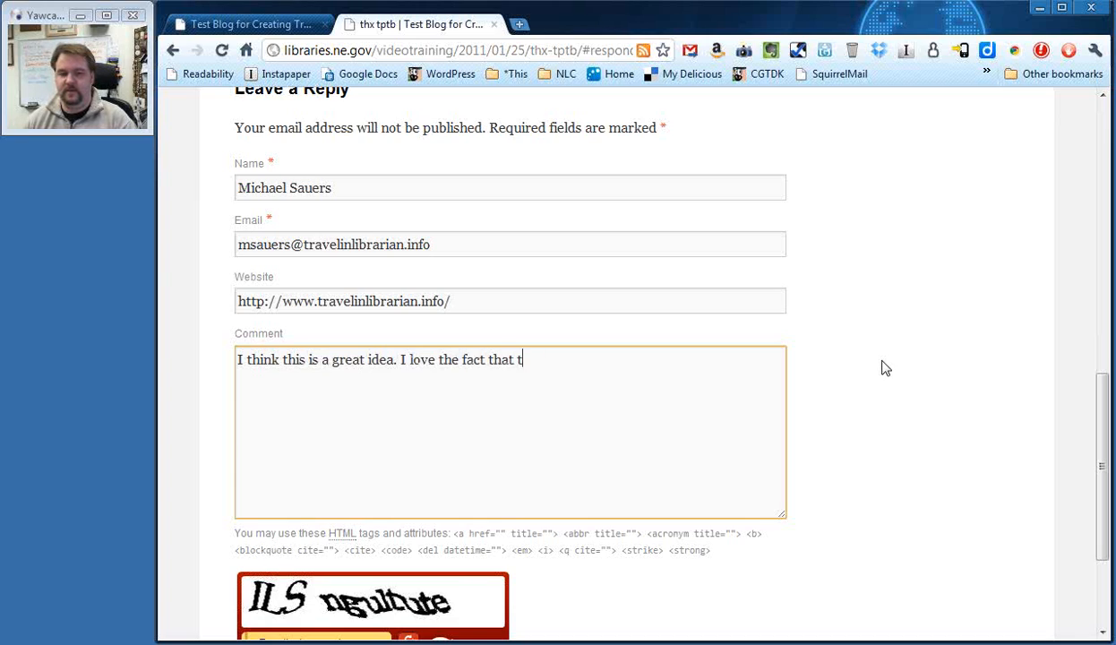
text(he library is go)
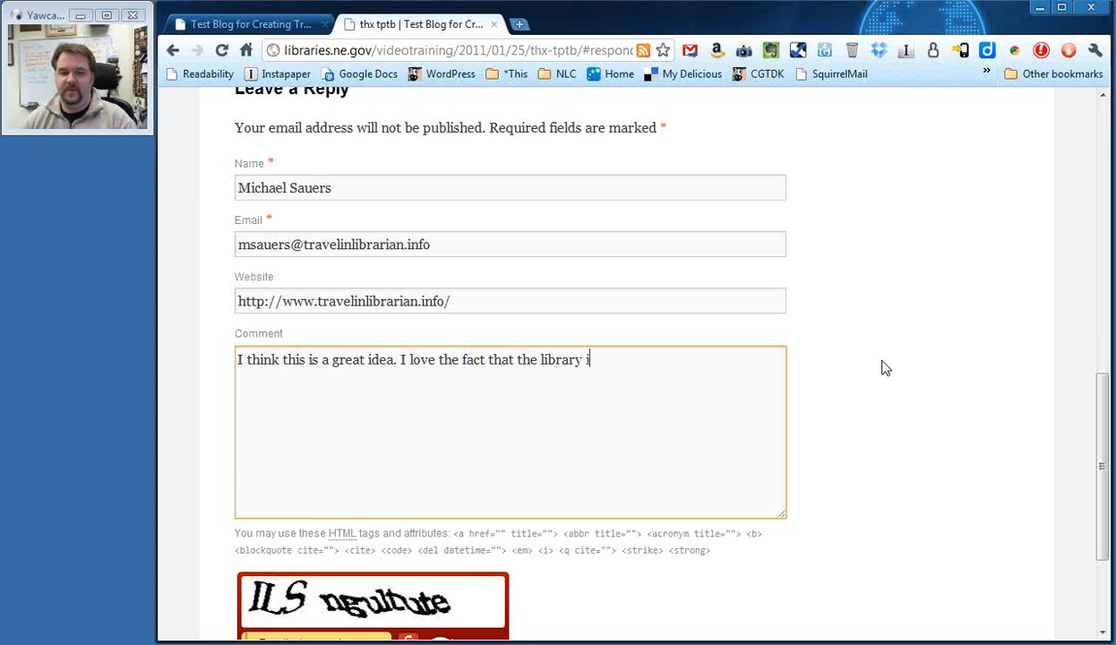
key(BackSpace)
key(BackSpace)
text(doing this.)
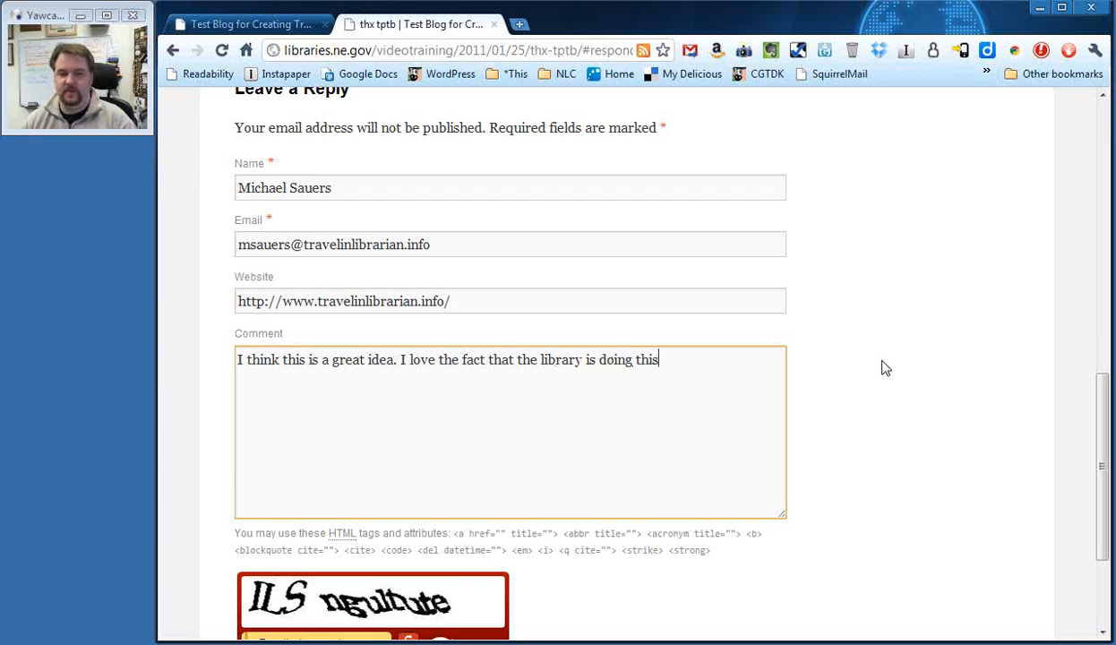
click(884, 368)
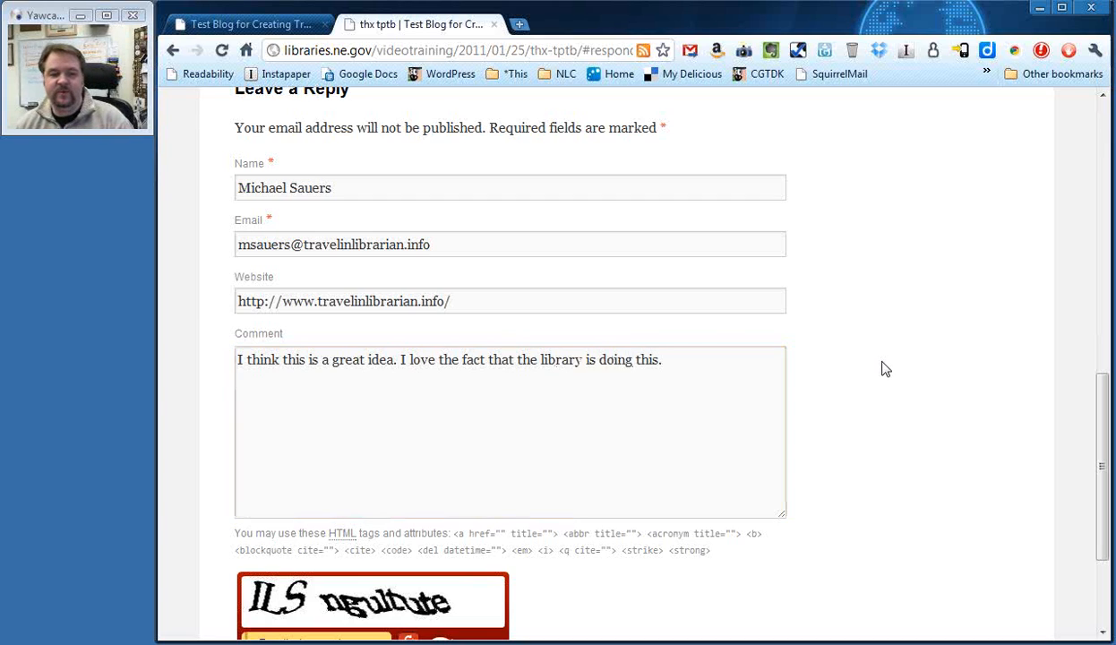
scroll(885, 368, down, 3)
scroll(884, 368, down, 1)
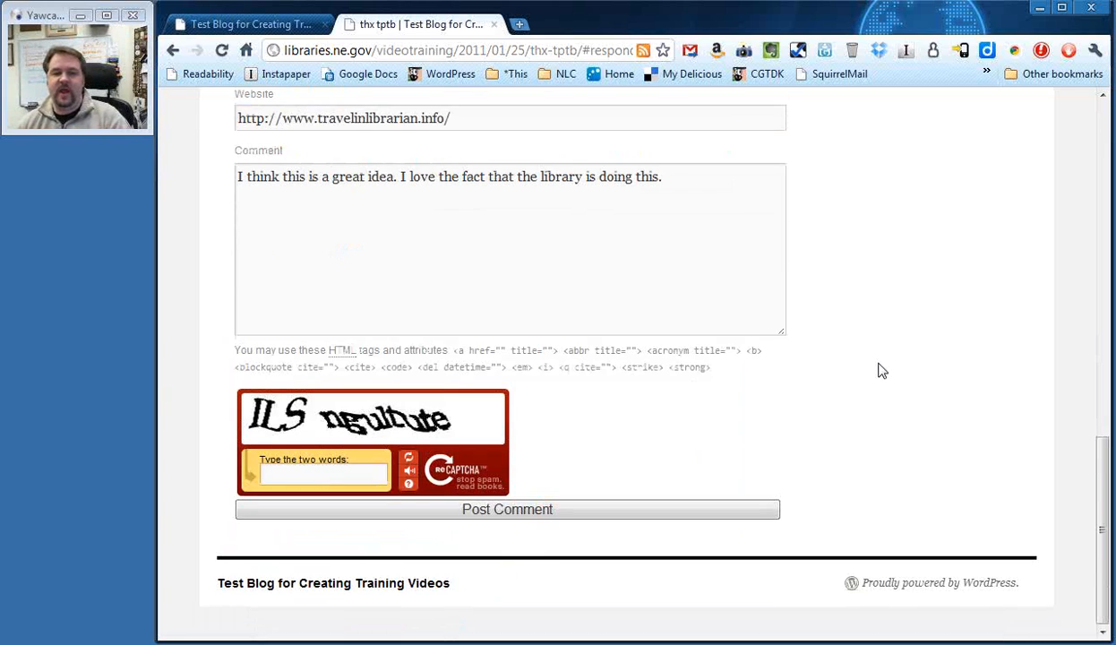
- Answer the reCAPTCHA with the two displayed words and post the comment
click(330, 473)
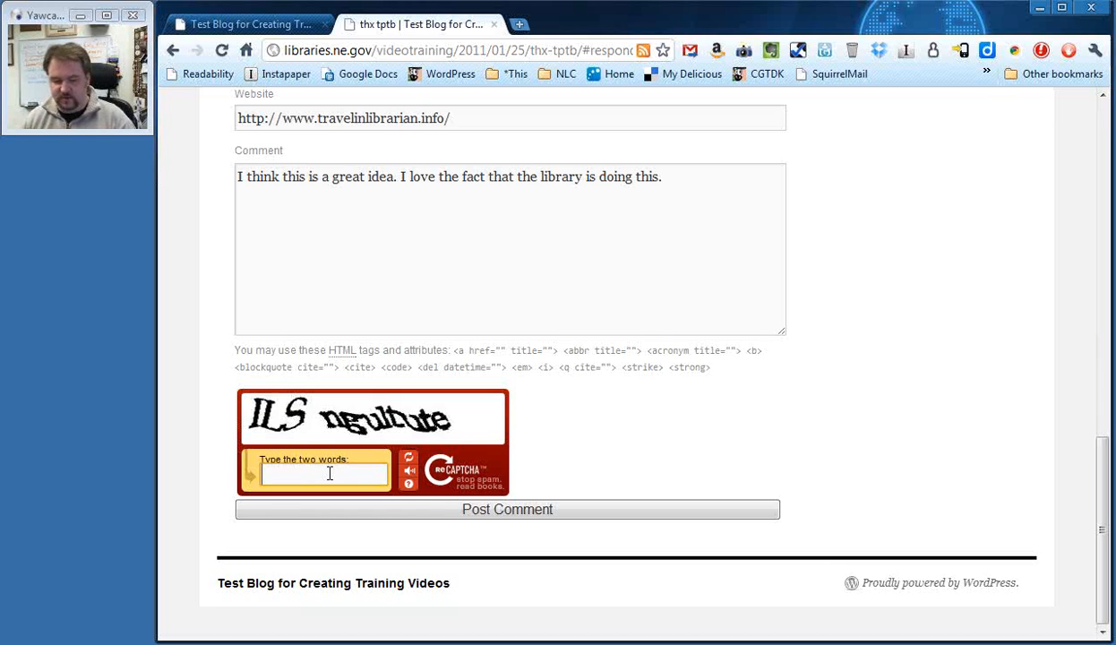
text(ILD )
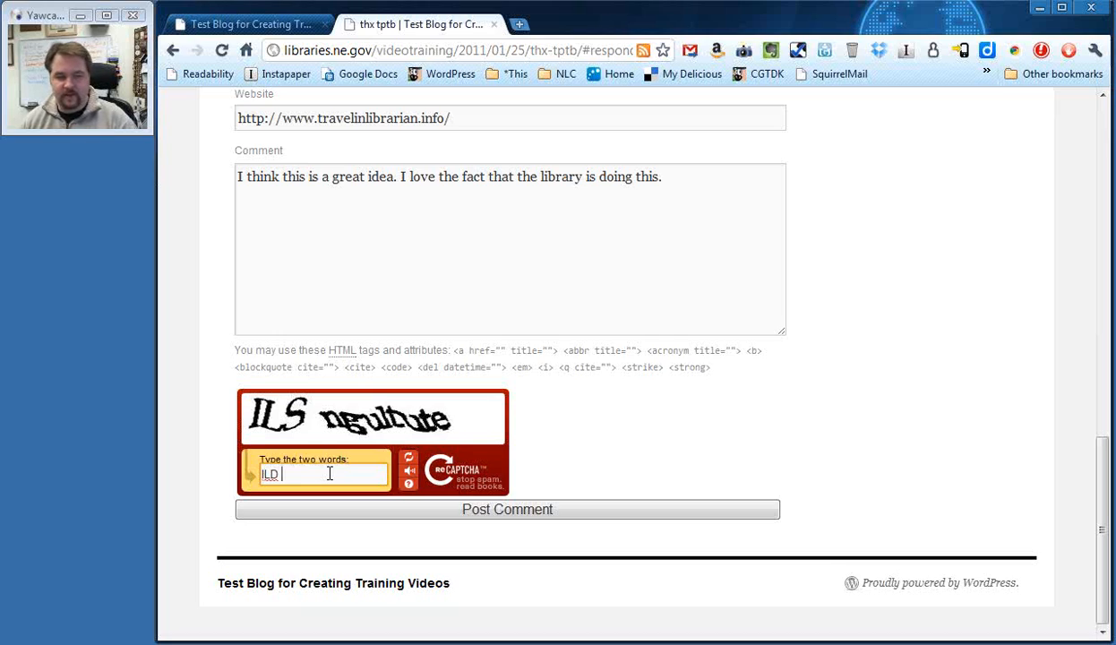
text(ngul)
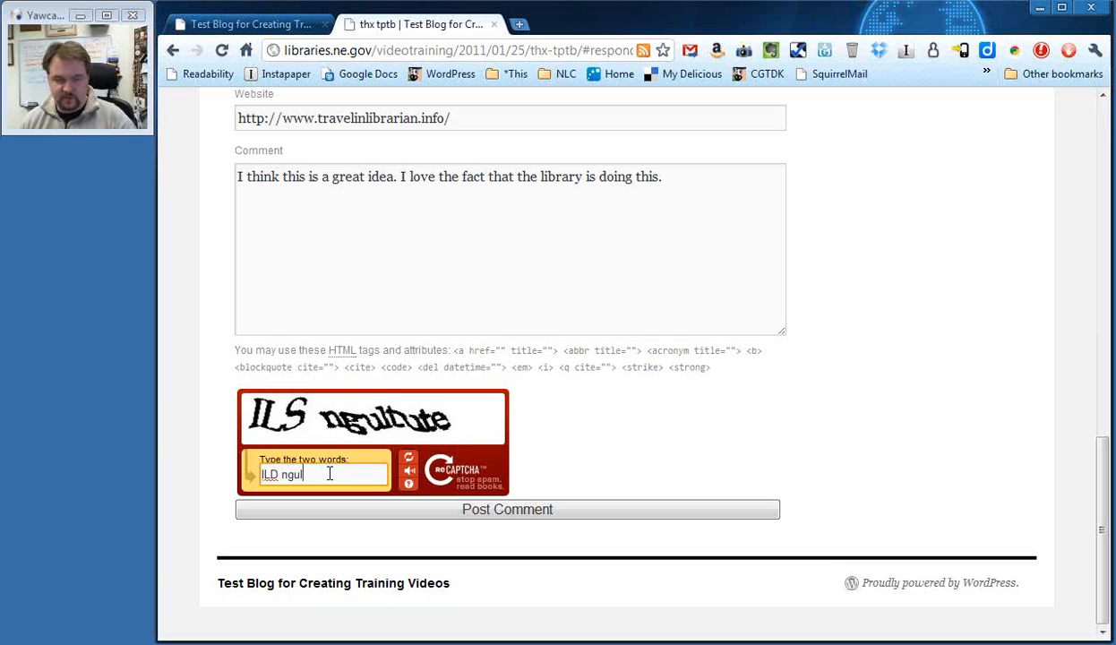
text(tuta)
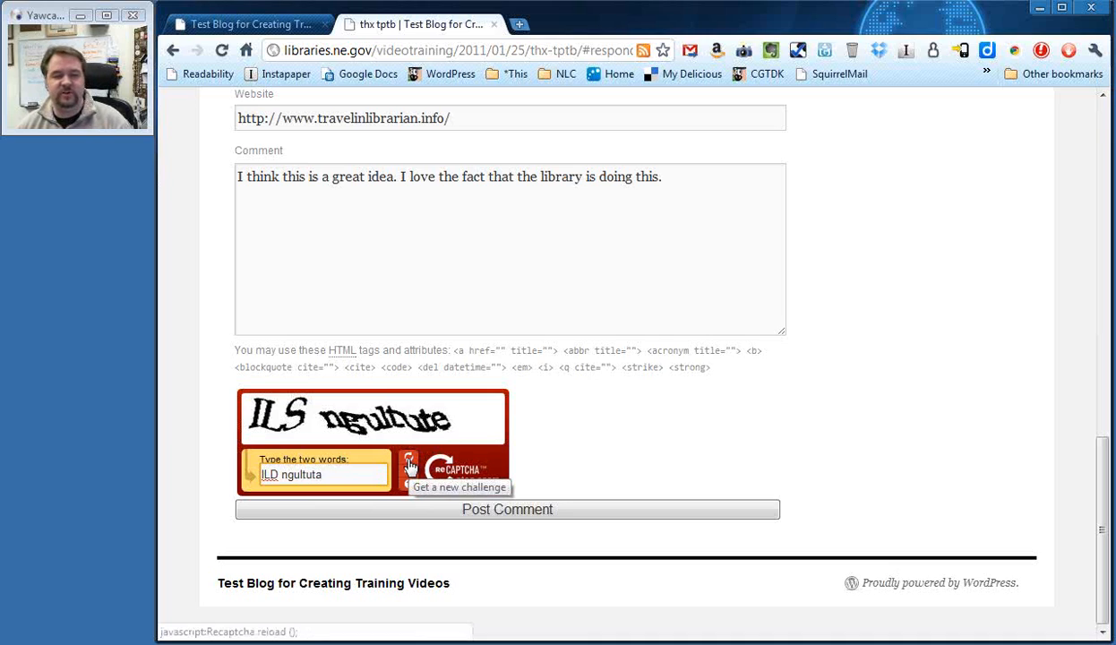
click(394, 512)
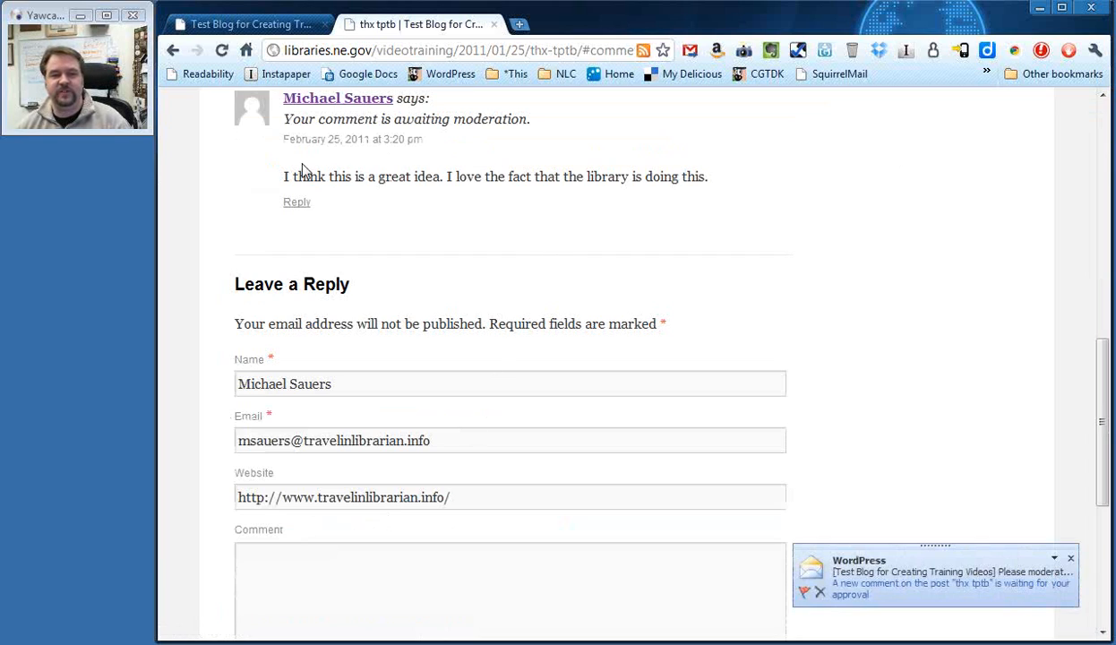
- Highlight the 'Your comment is awaiting moderation' notice, then switch to Outlook
drag(281, 117, 526, 119)
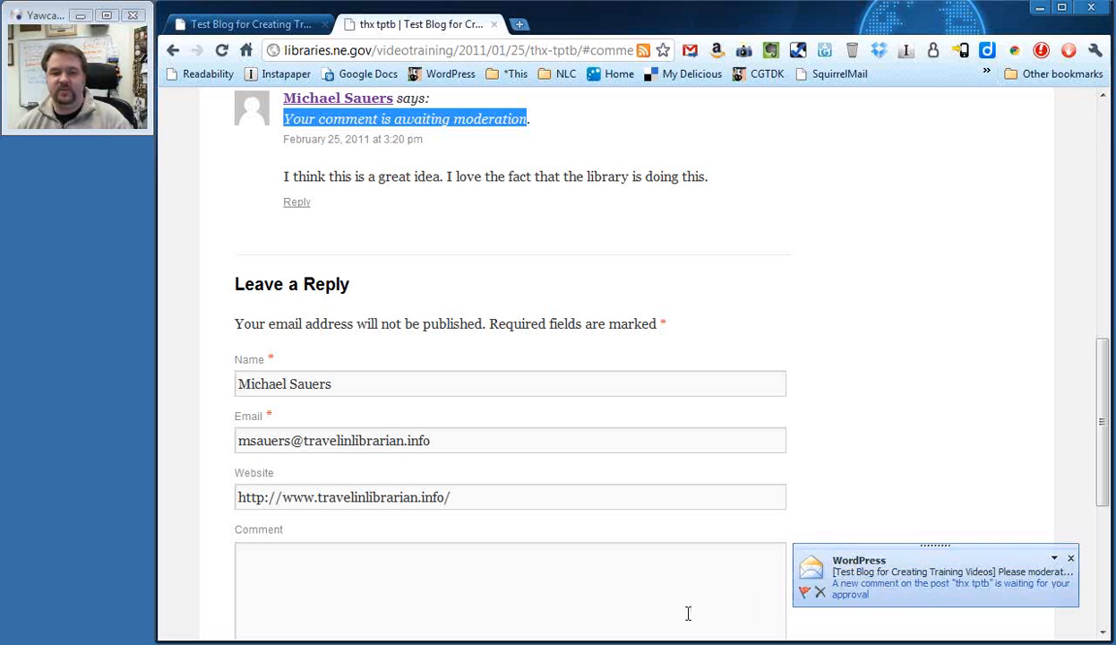
click(707, 644)
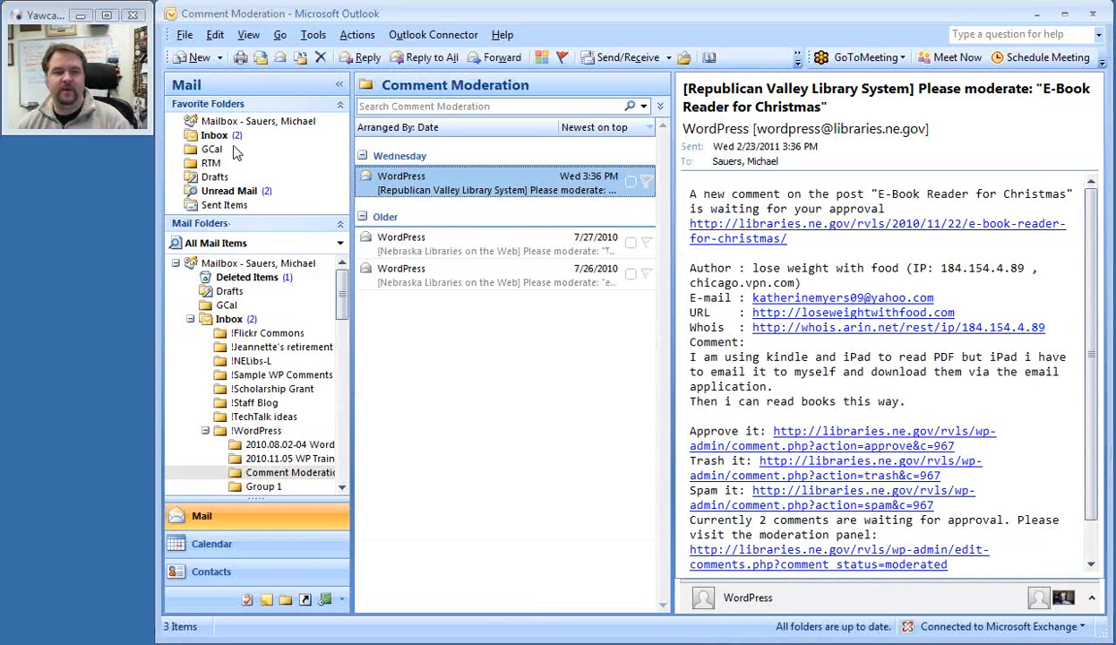
- Open the WordPress 'Please moderate' email in the Inbox and highlight the quoted comment
click(214, 135)
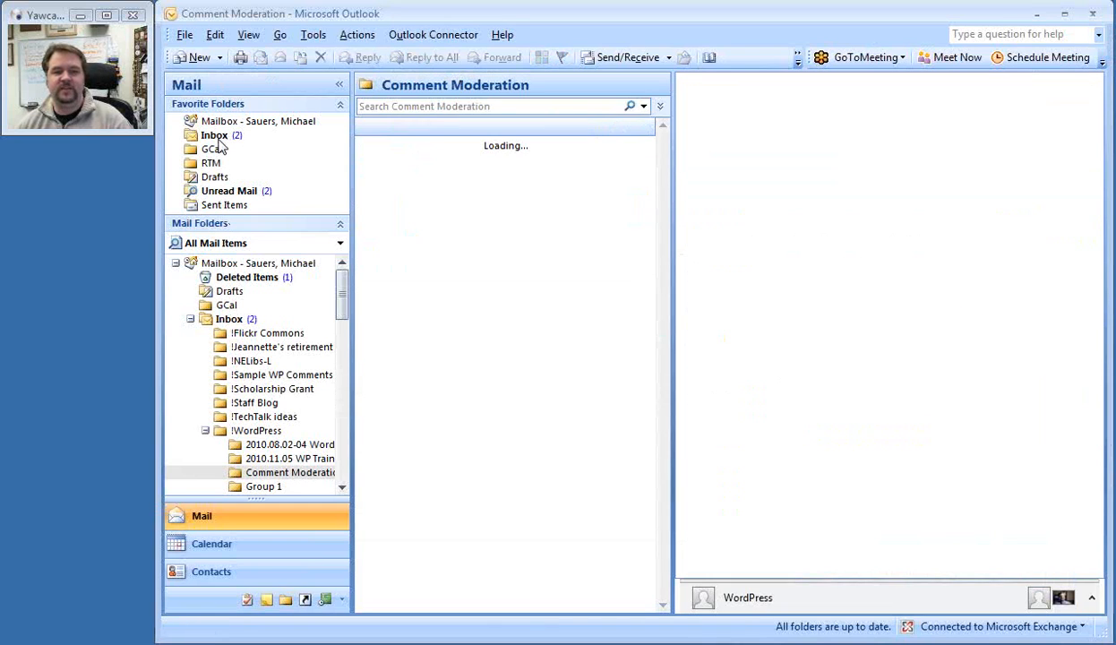
click(485, 186)
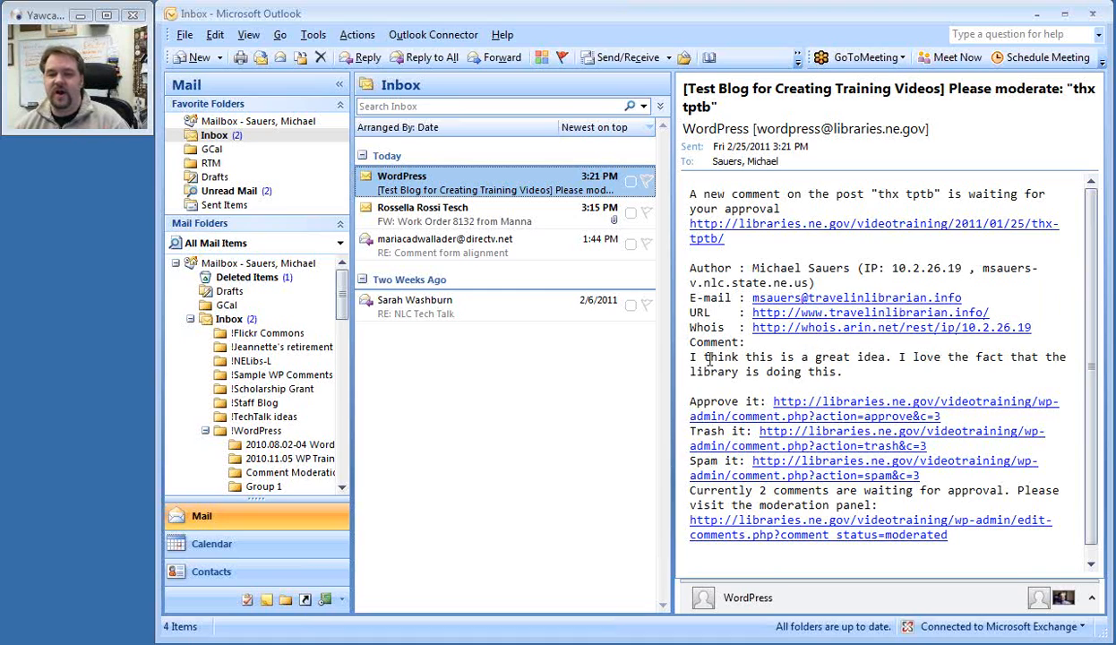
drag(689, 357, 855, 369)
click(865, 373)
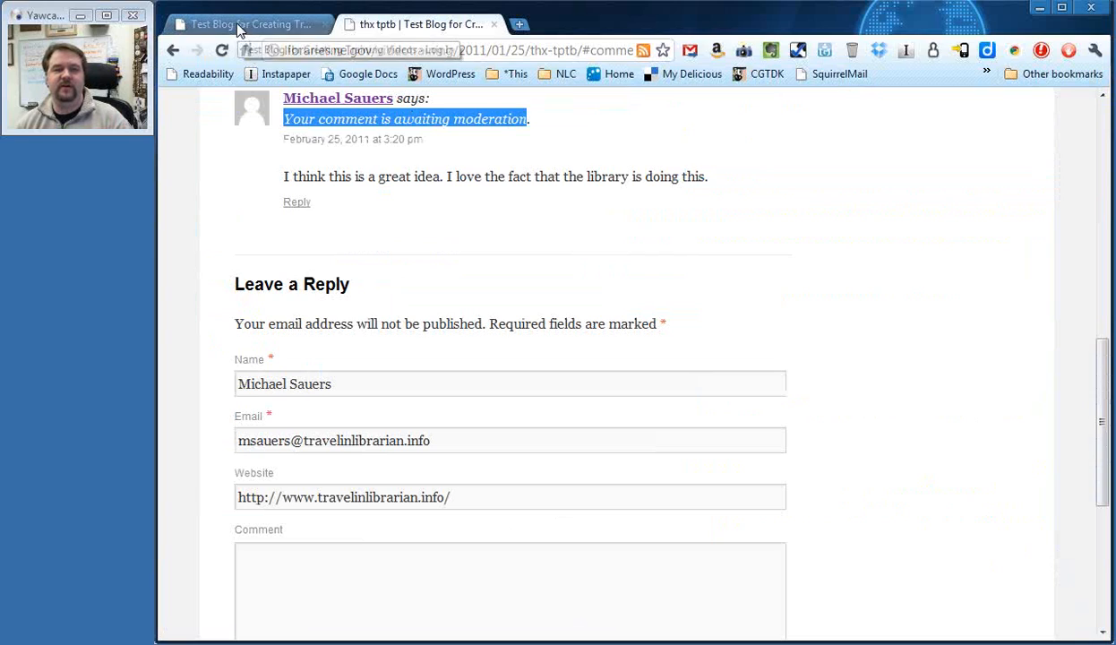
- Log in to the blog admin on the first tab with the account username and password
click(235, 25)
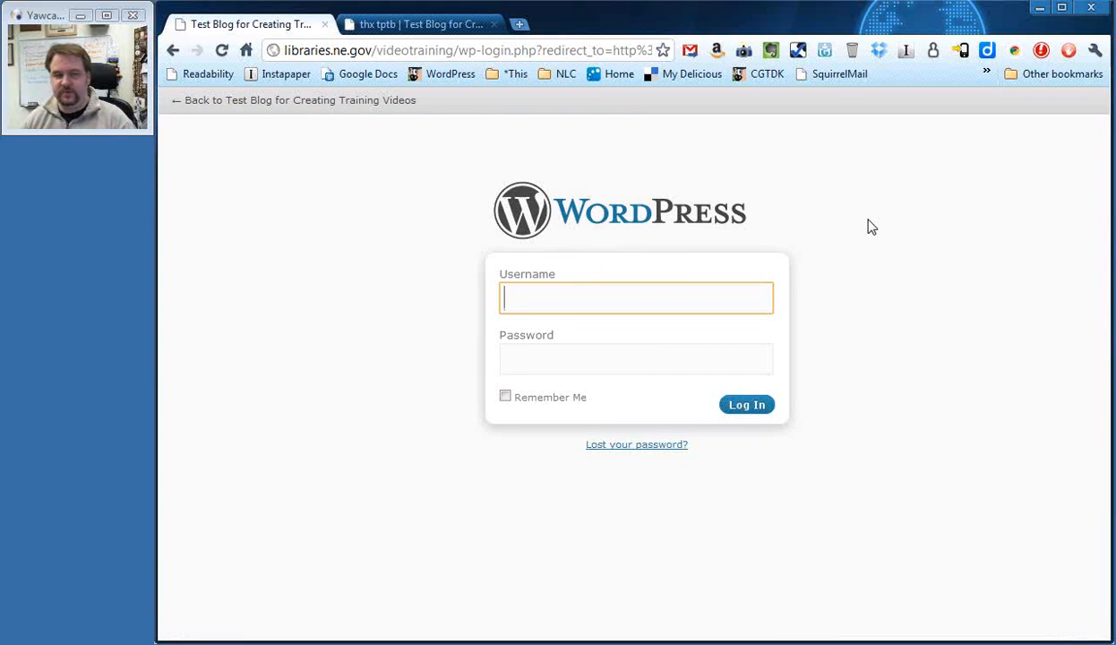
text(m)
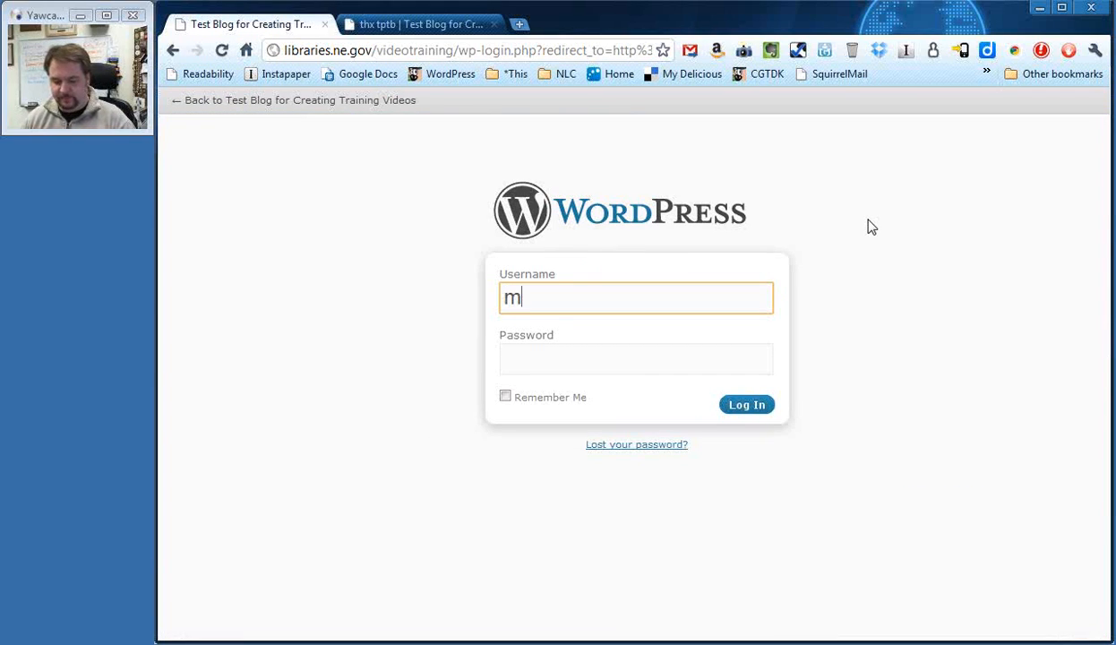
text(sauers)
key(Tab)
text(••••••••••)
key(Return)
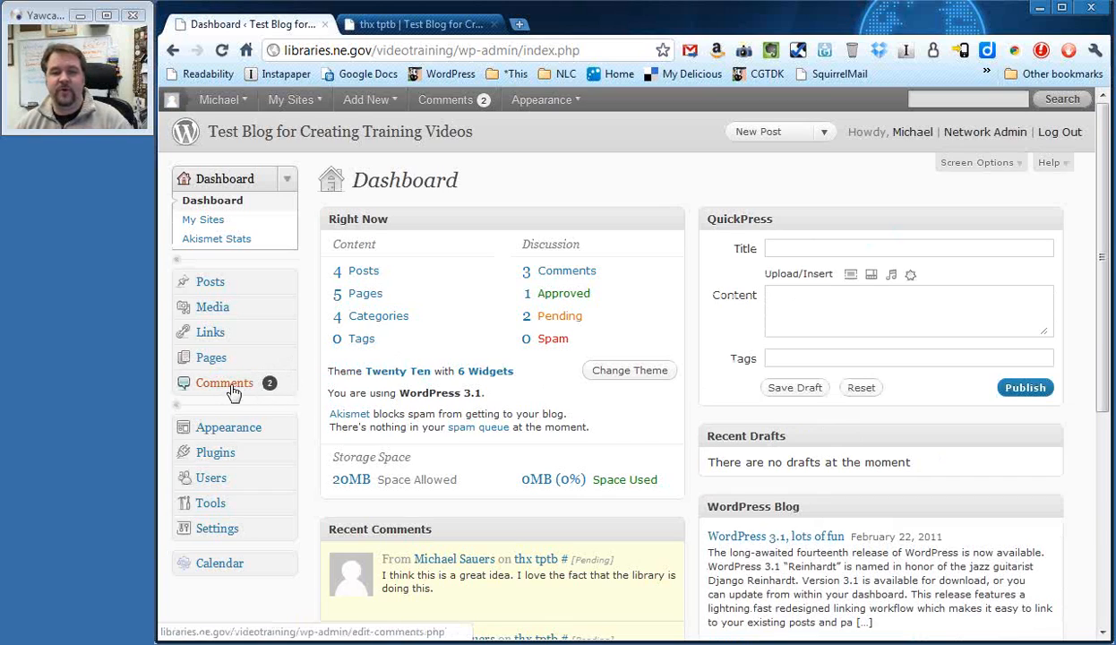
- Open the Comments admin page showing the two pending thx tptb comments
click(230, 387)
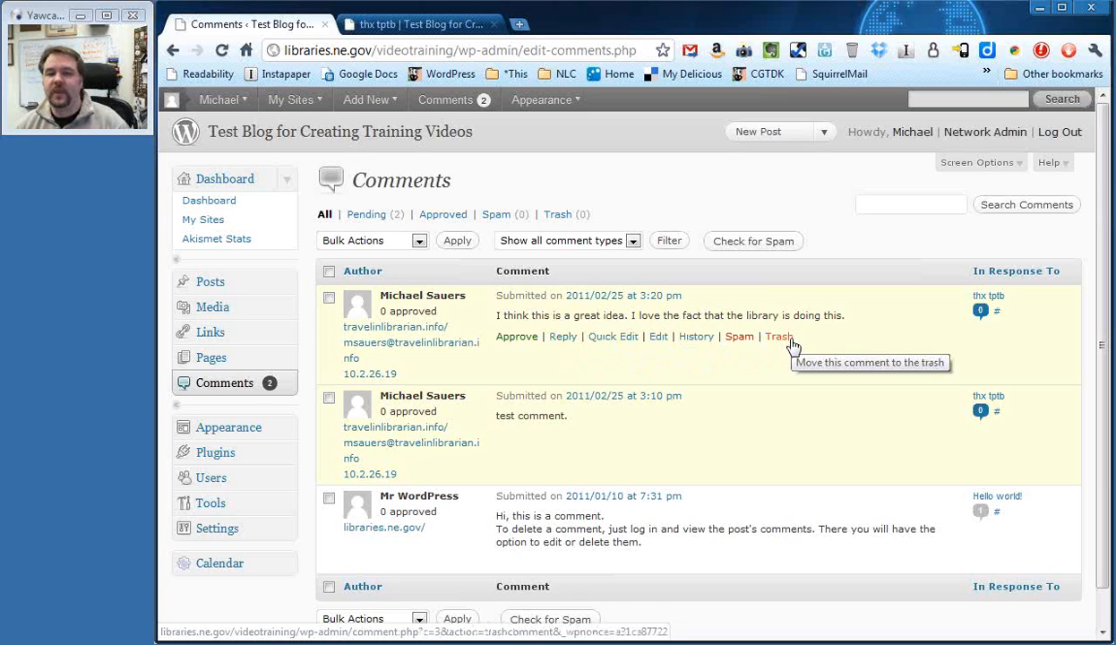
- Approve the library-idea comment, then reload the thx tptb post to see it published
click(516, 337)
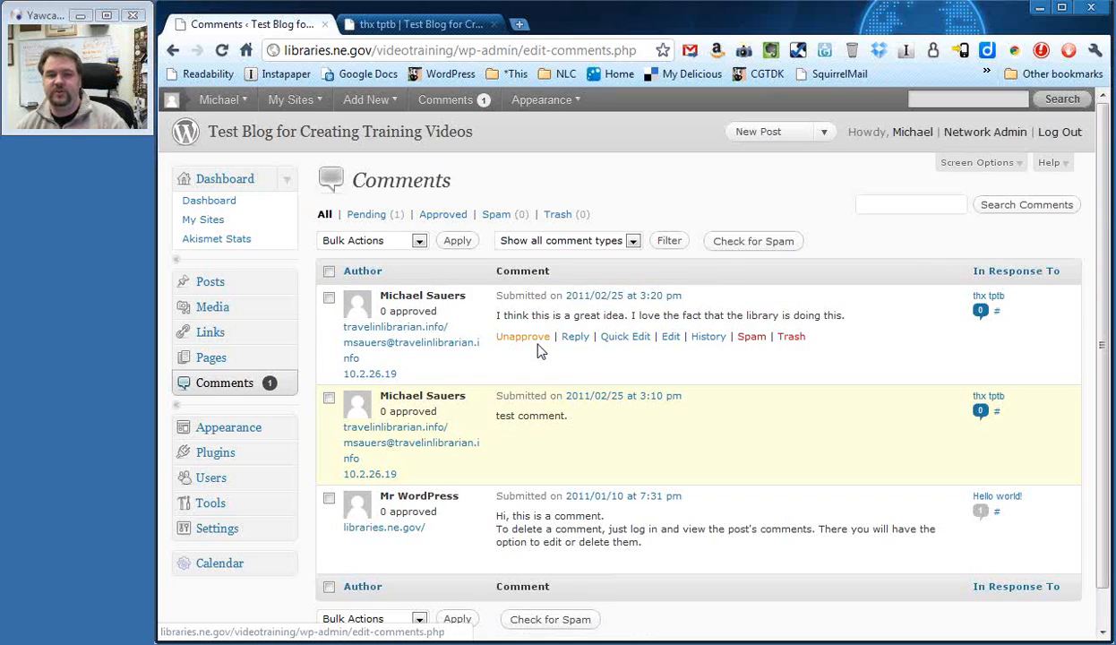
click(403, 24)
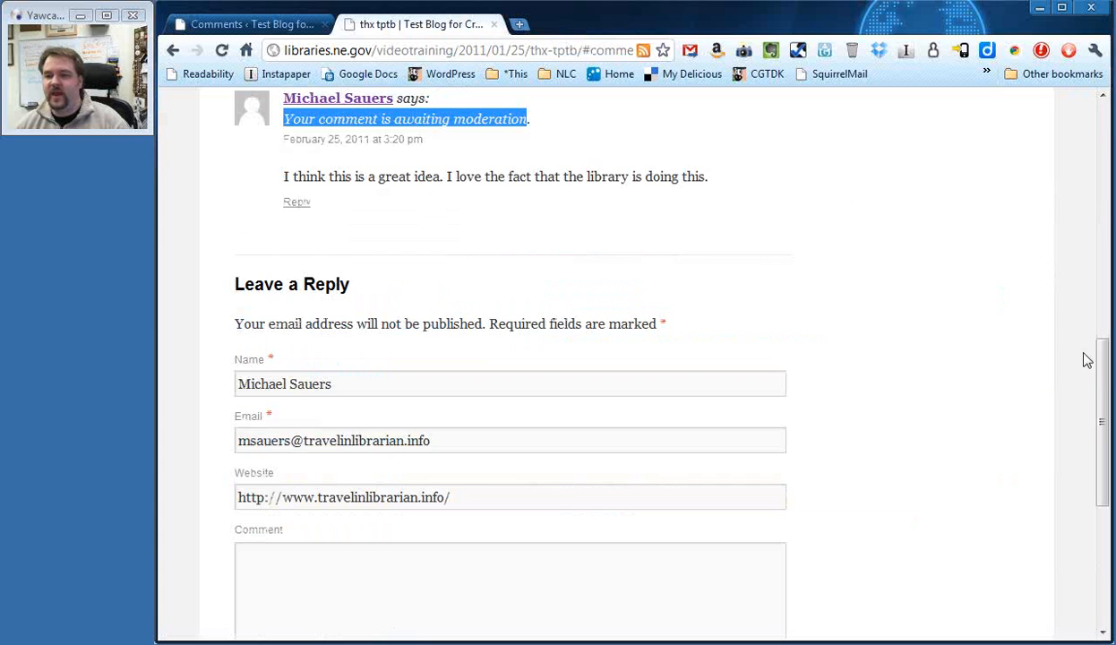
drag(1103, 382, 1090, 154)
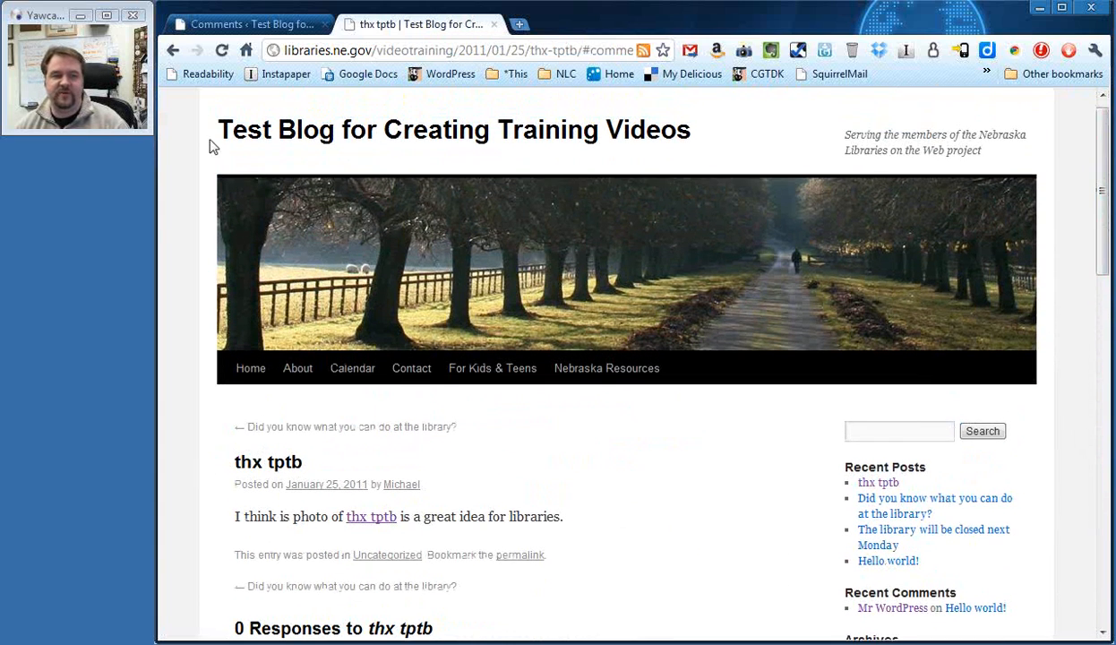
click(221, 50)
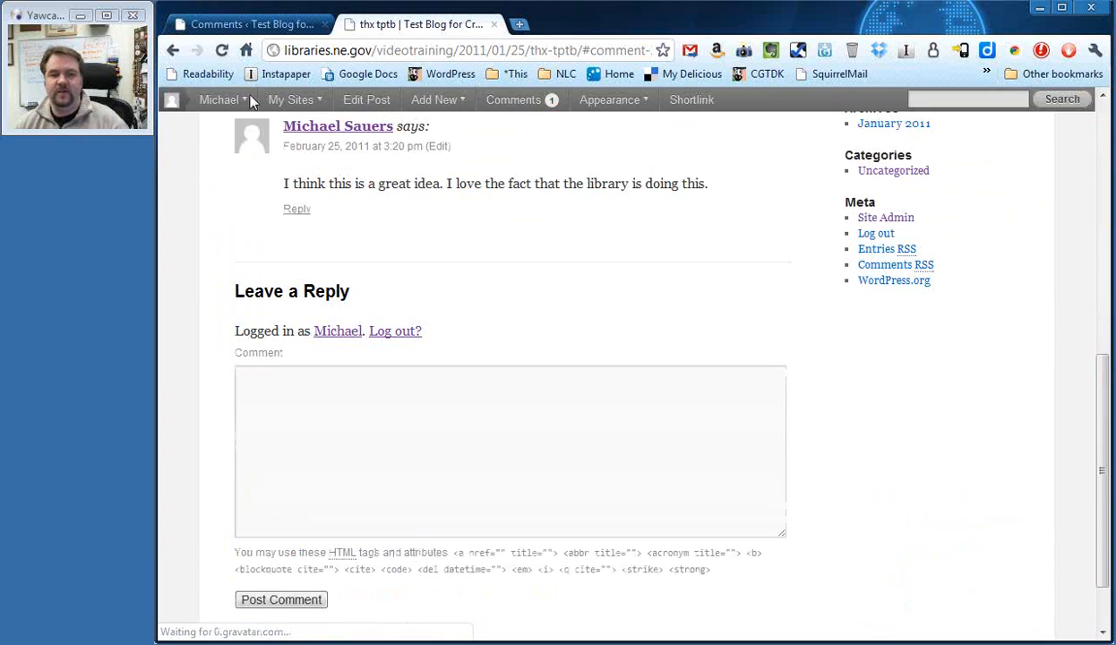
scroll(381, 287, up, 1)
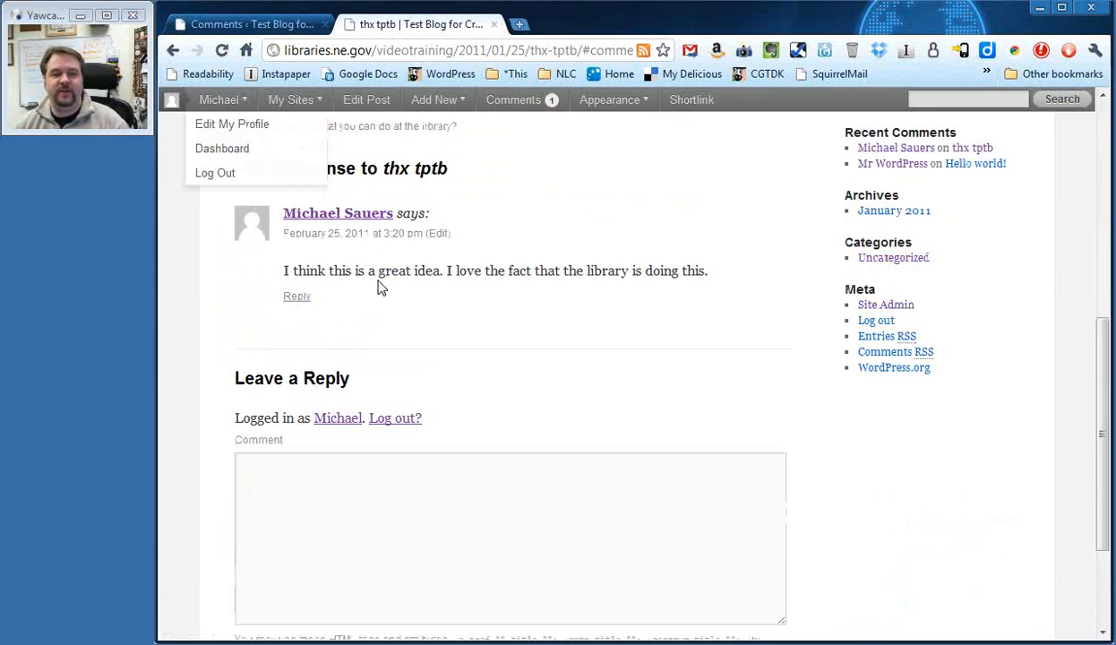
scroll(380, 287, up, 1)
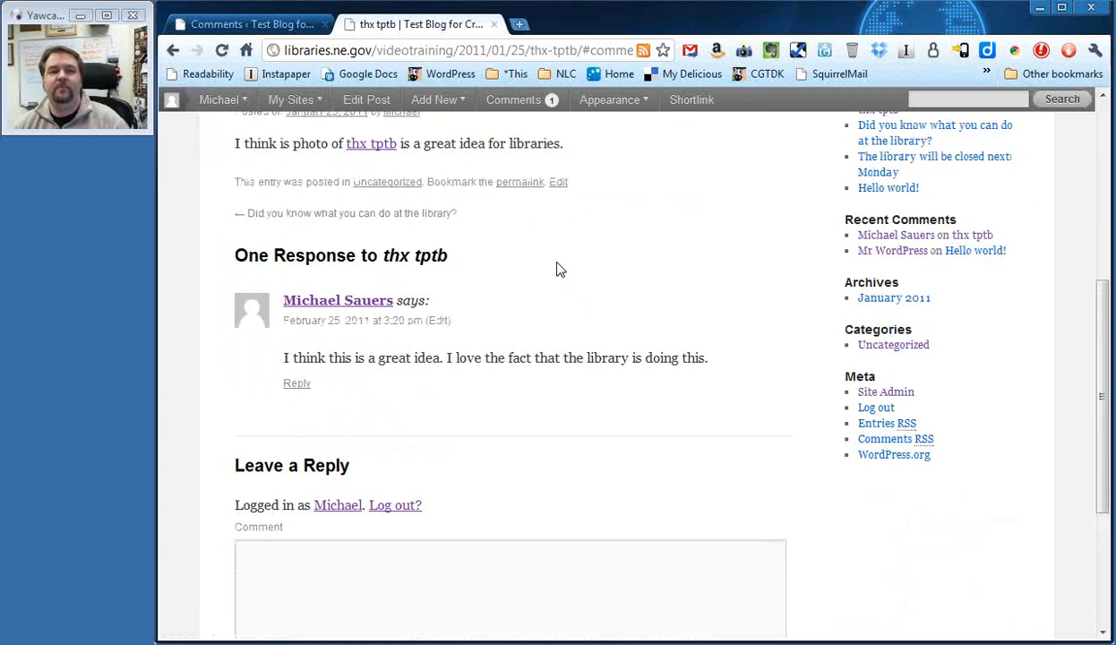
- Reply 'Glad you like it.' to the first comment from the Comments admin page
click(299, 29)
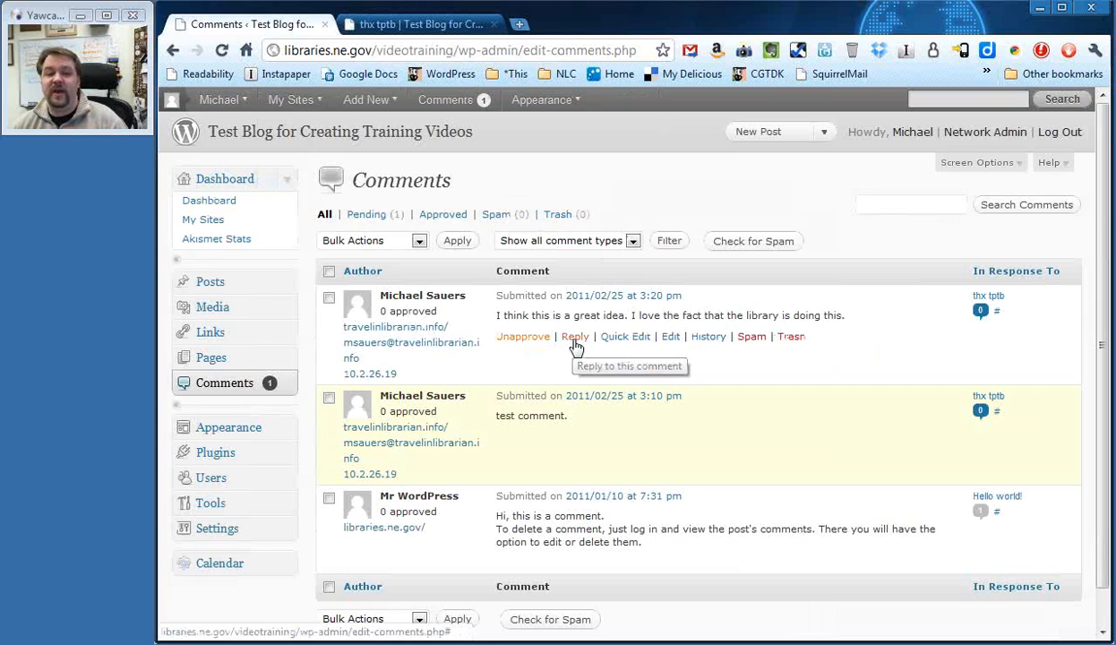
click(574, 336)
text(Glad you like)
key(BackSpace)
text(ke it.)
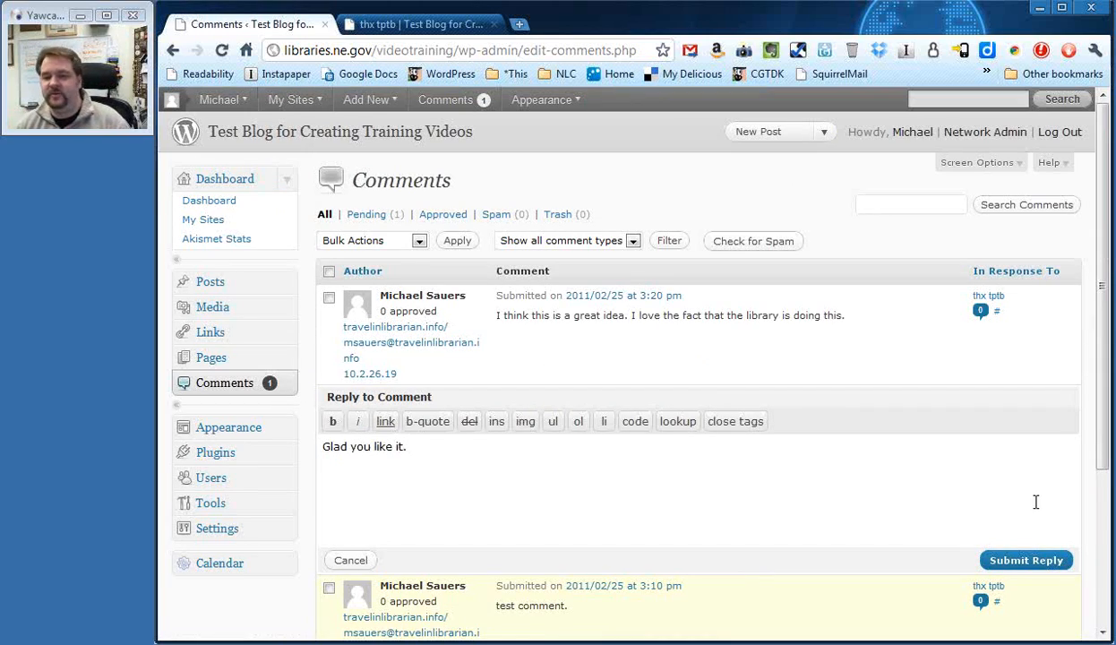
click(1049, 561)
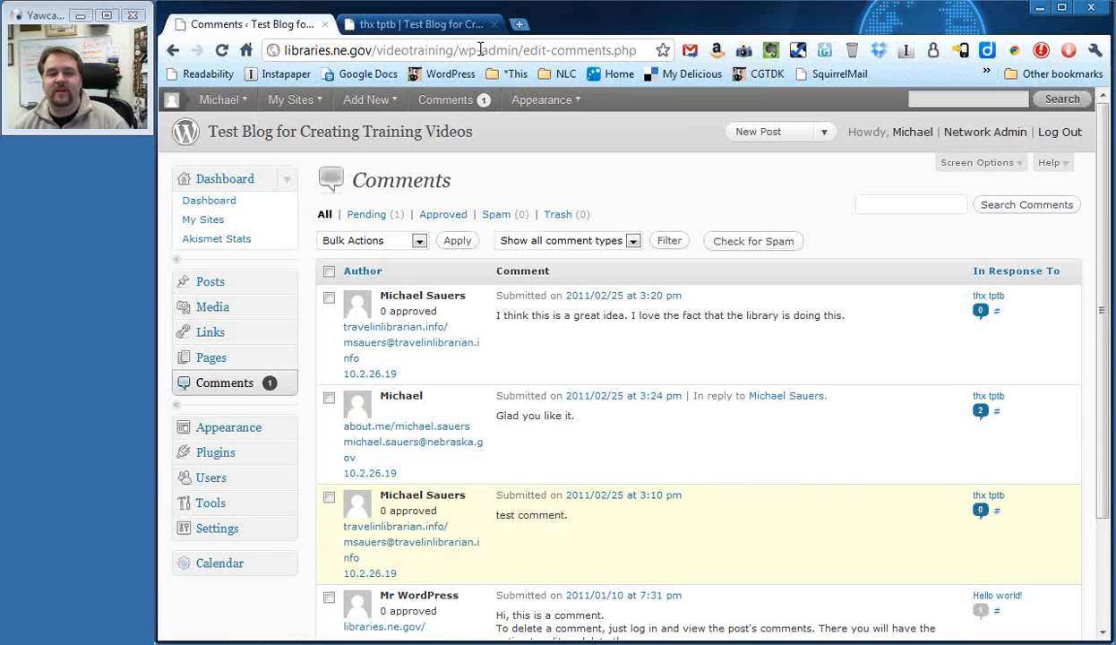
click(432, 23)
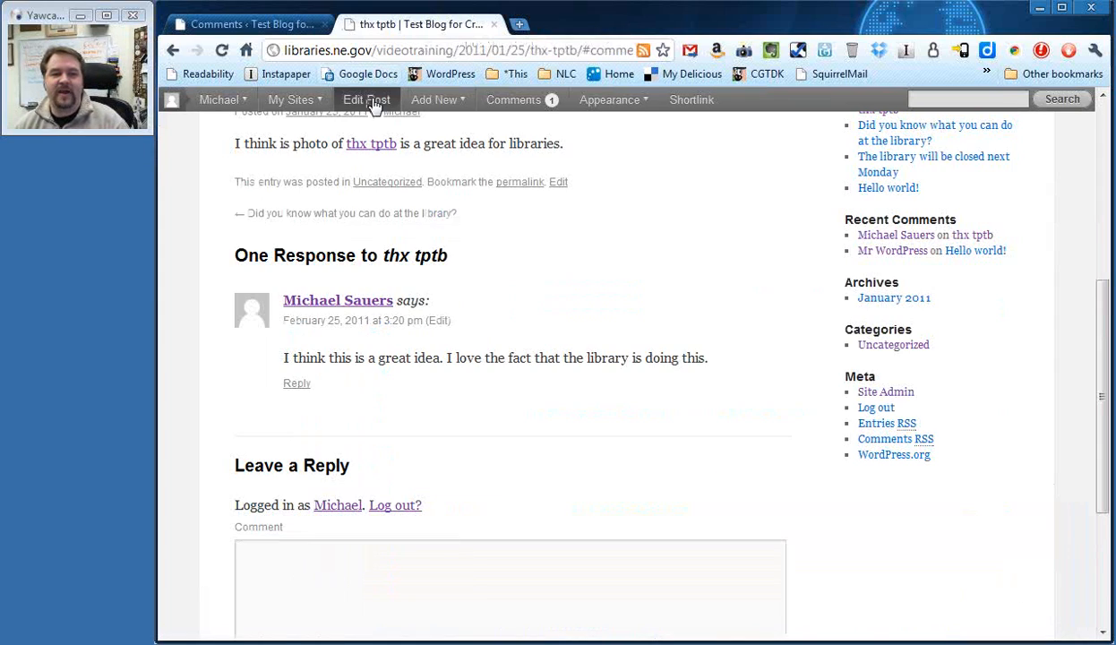
- Reload the post to view the threaded reply, then return to the Comments admin list
click(222, 51)
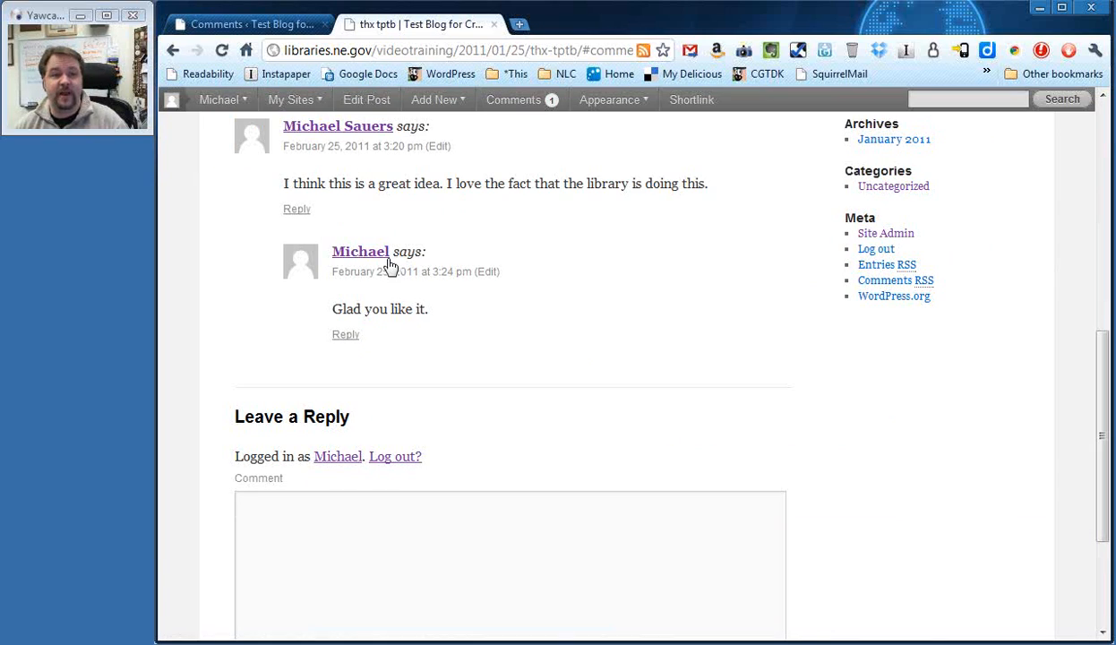
click(281, 31)
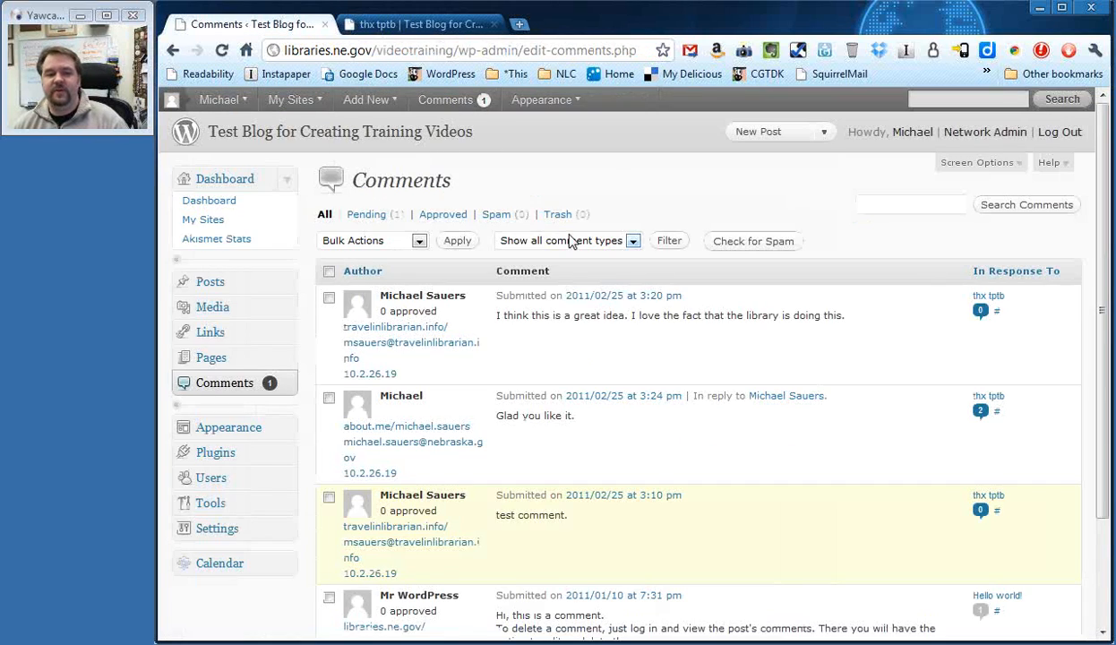
mouse_move(553, 414)
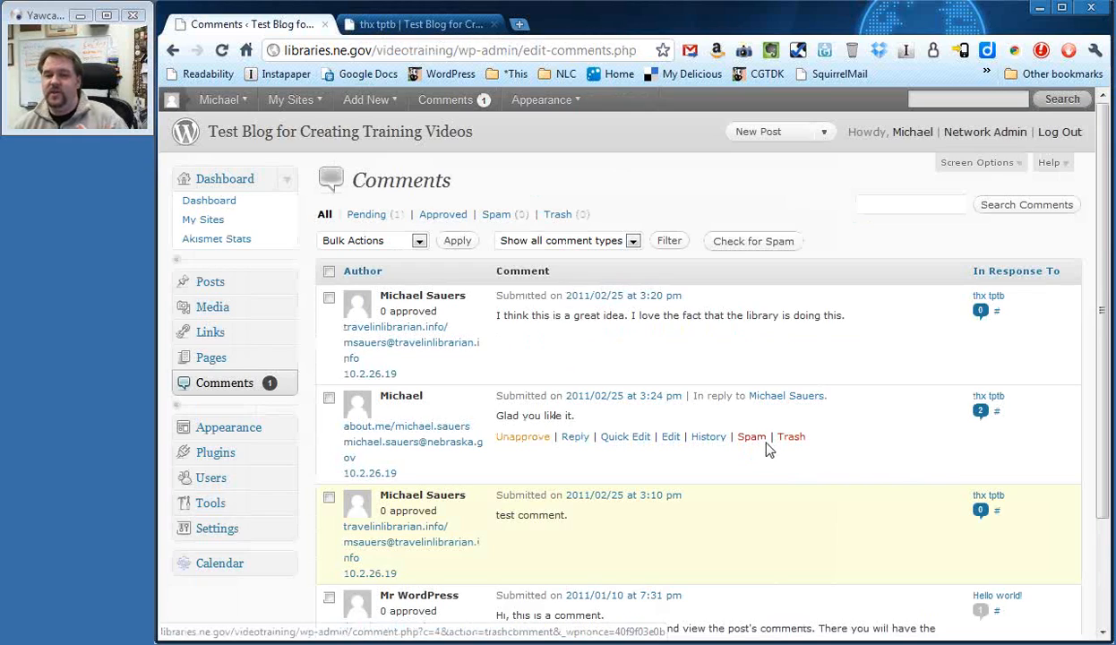
mouse_move(739, 538)
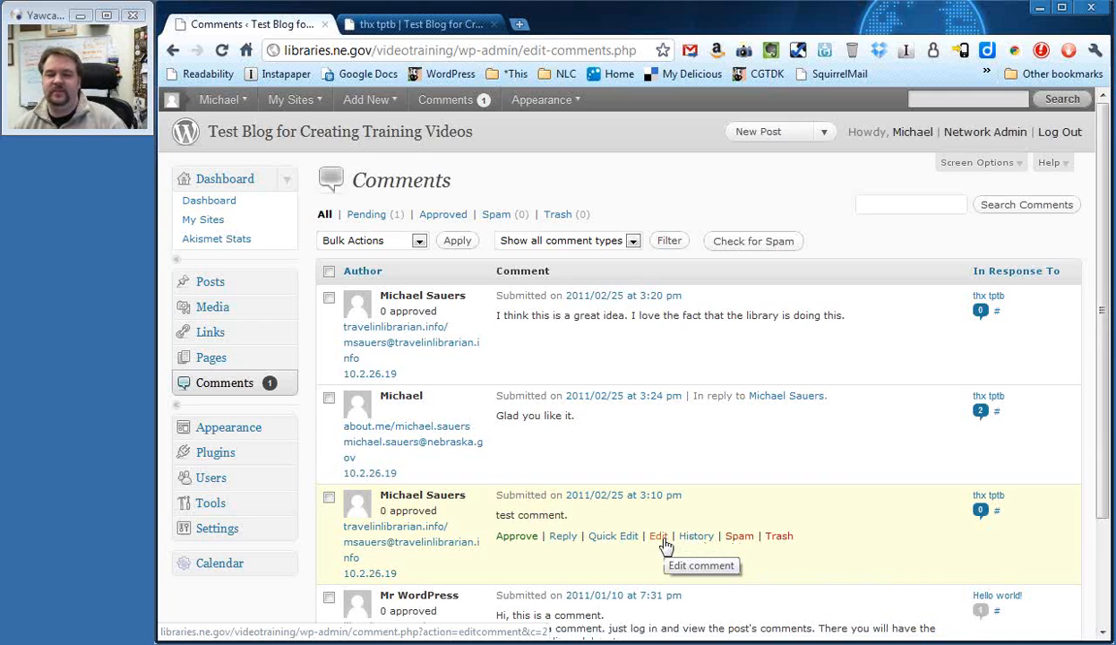
click(626, 537)
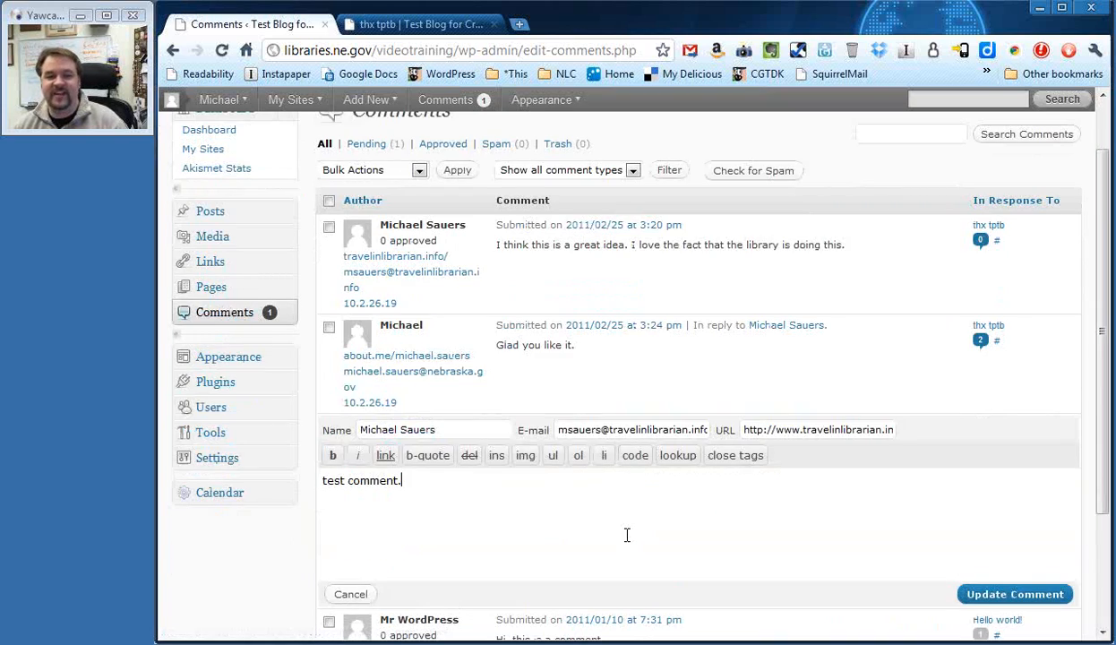
click(350, 594)
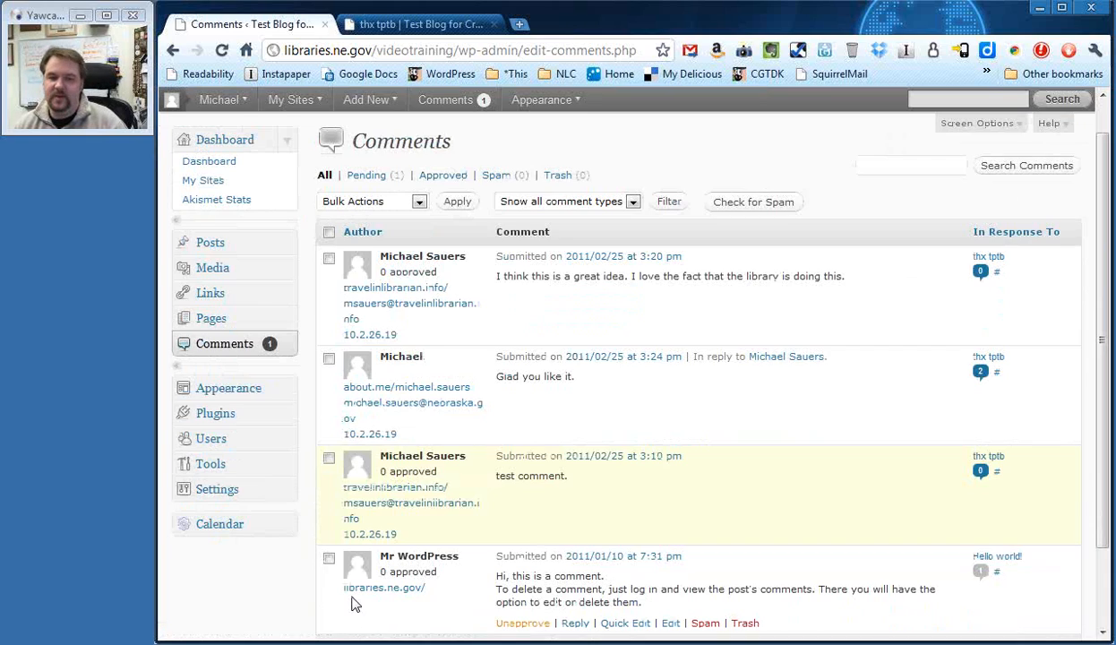
mouse_move(615, 502)
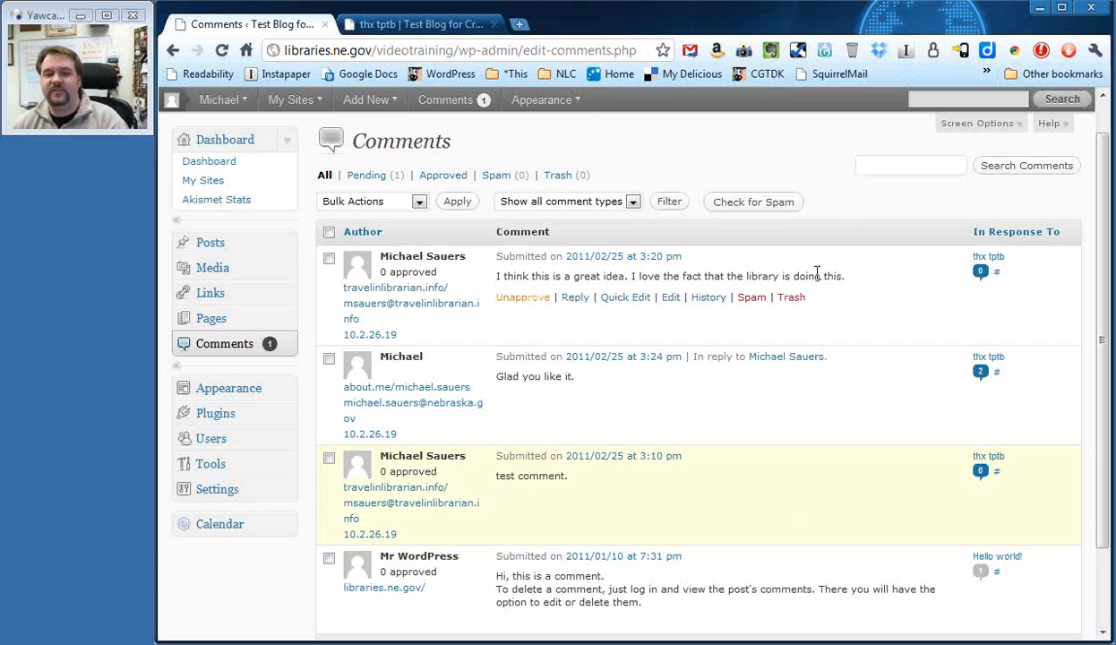
- Review the first comment's edit page, return to the comments list, then switch to Outlook
click(710, 301)
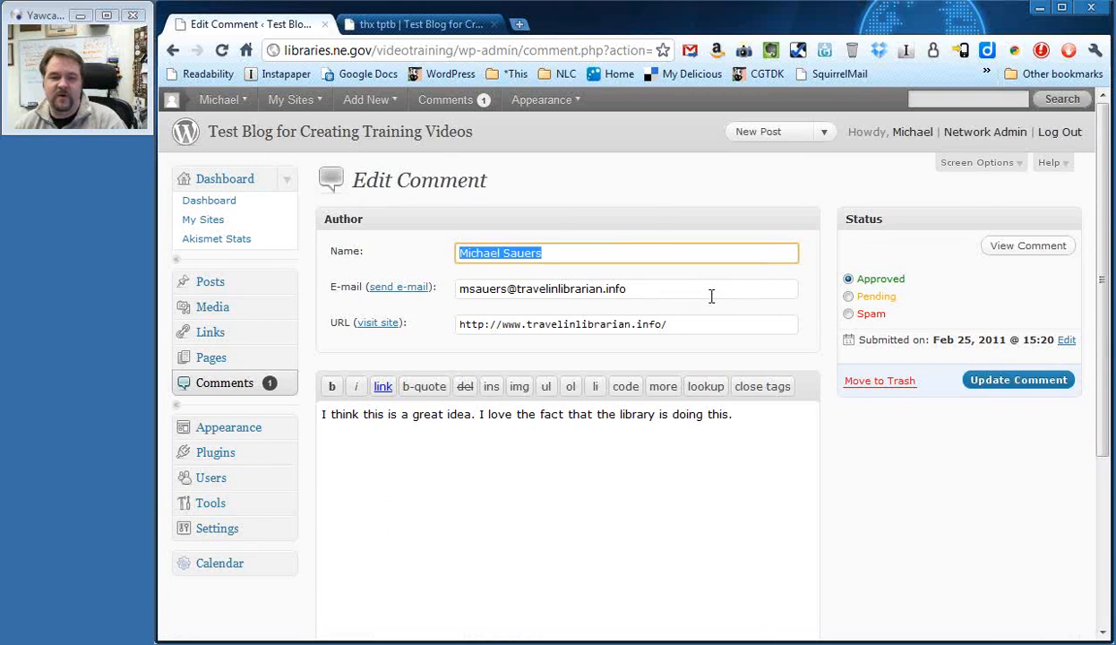
click(179, 51)
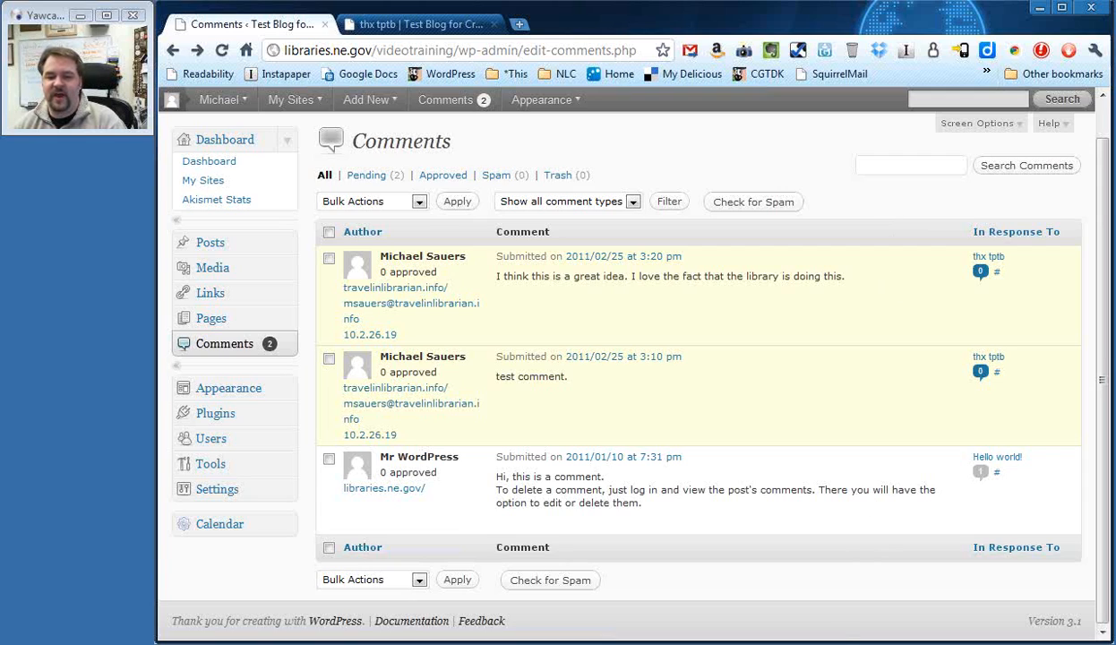
click(795, 642)
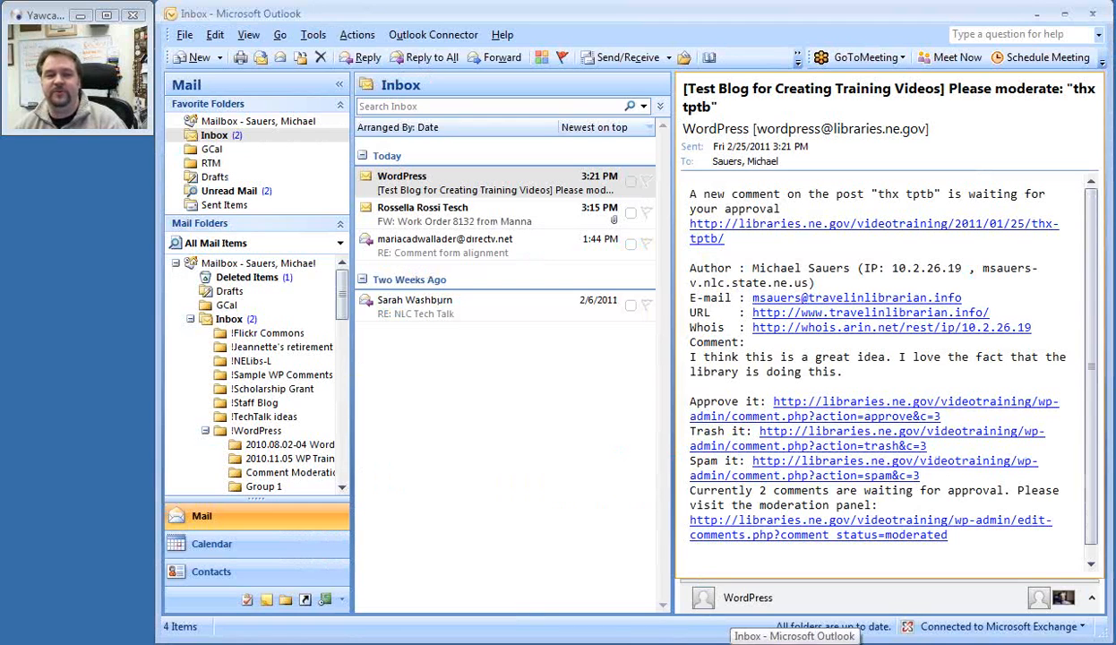
- In the Comment Moderation folder, highlight the post title, commenter's URL and spam comment text
click(318, 479)
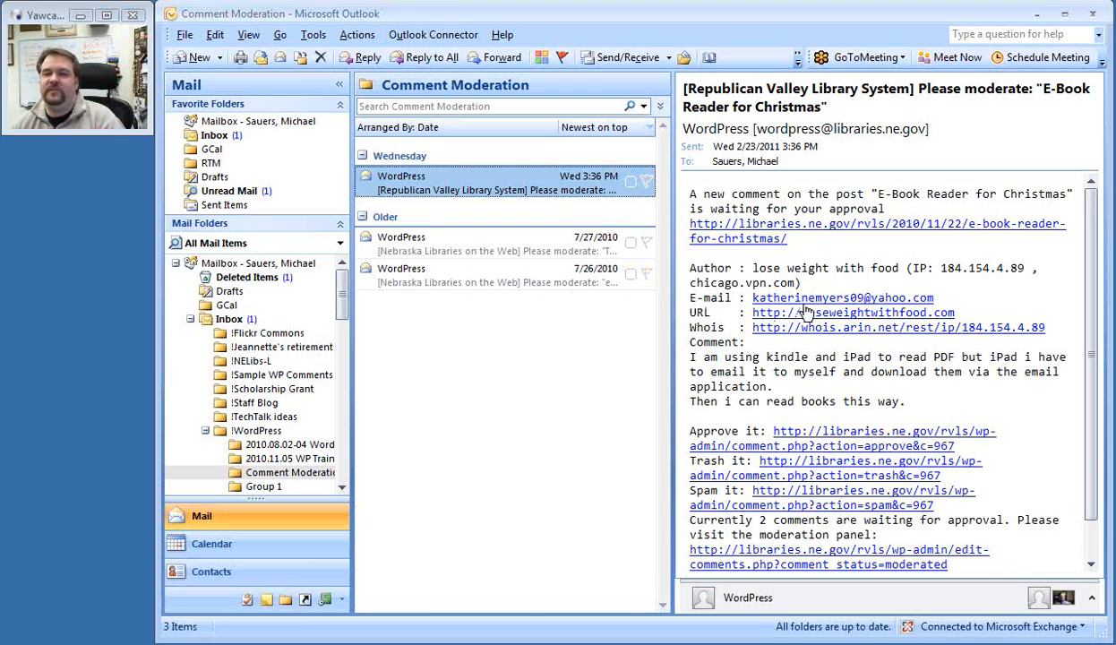
drag(877, 193, 1010, 178)
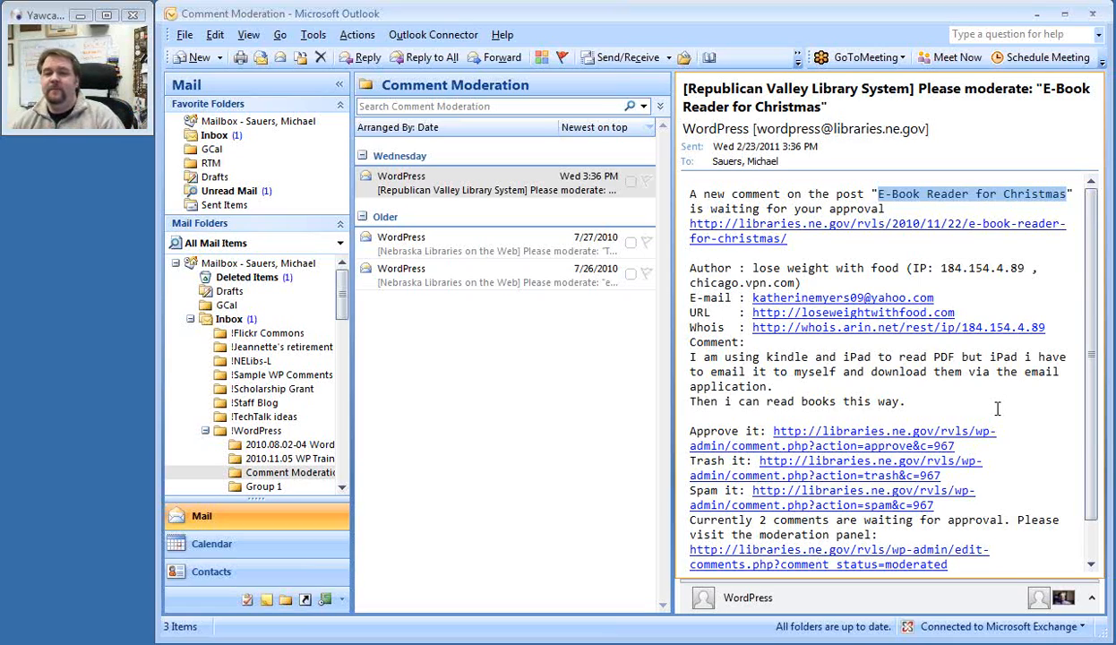
drag(956, 311, 677, 305)
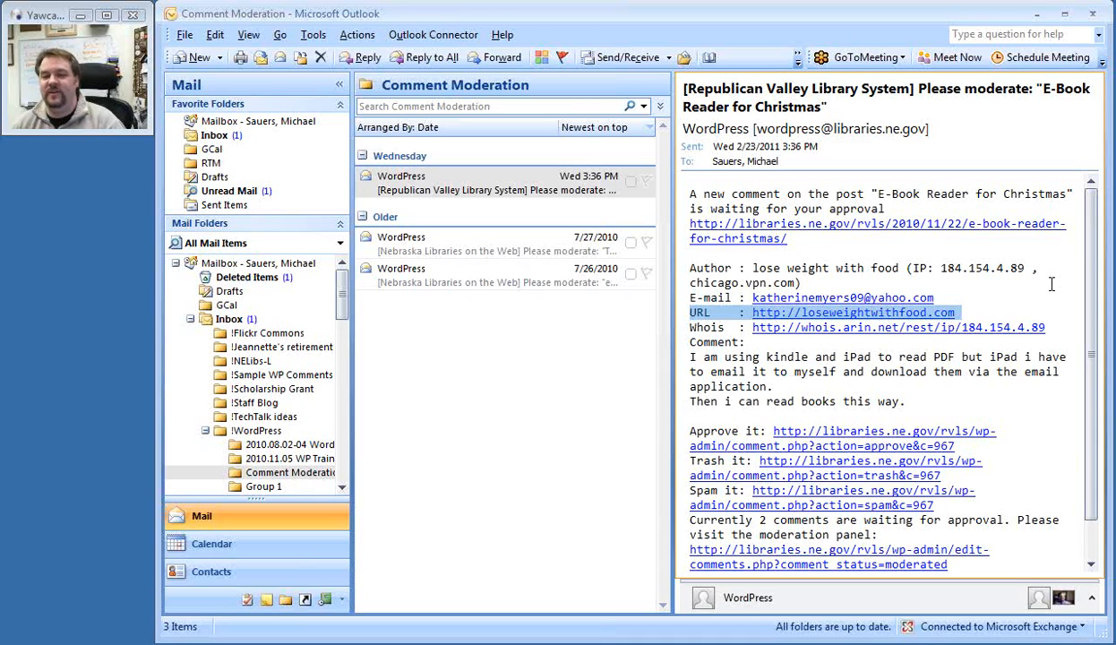
drag(909, 402, 677, 351)
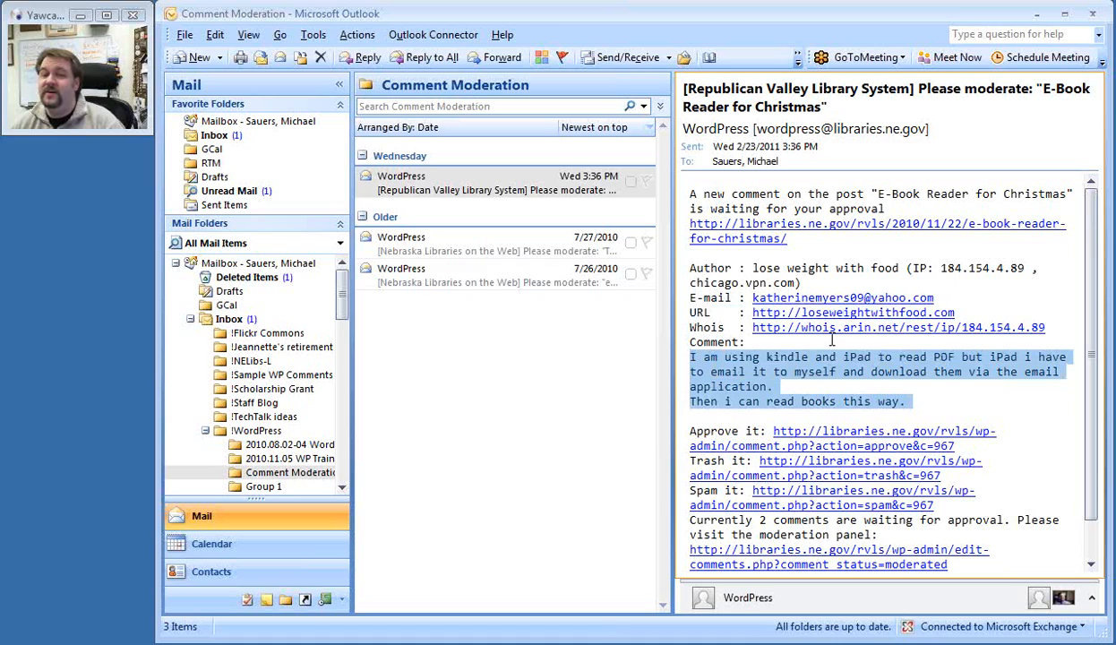
drag(954, 312, 692, 311)
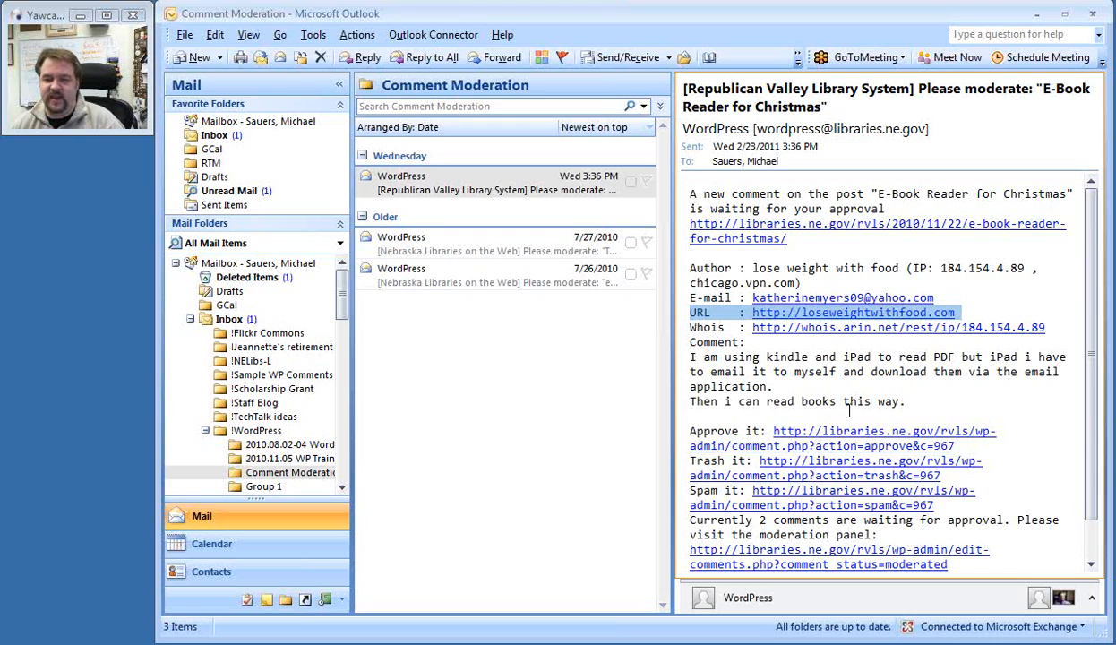
click(1029, 295)
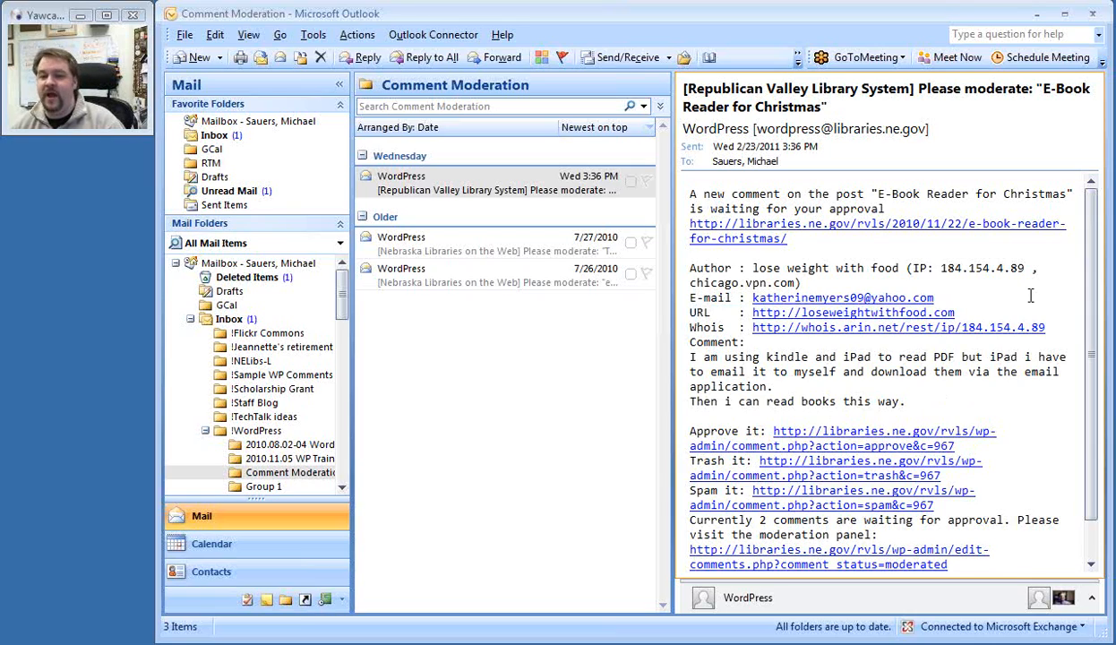
- Open the 7/27/2010 email and highlight its italic-tag dots, post title and articlesbase link
click(519, 256)
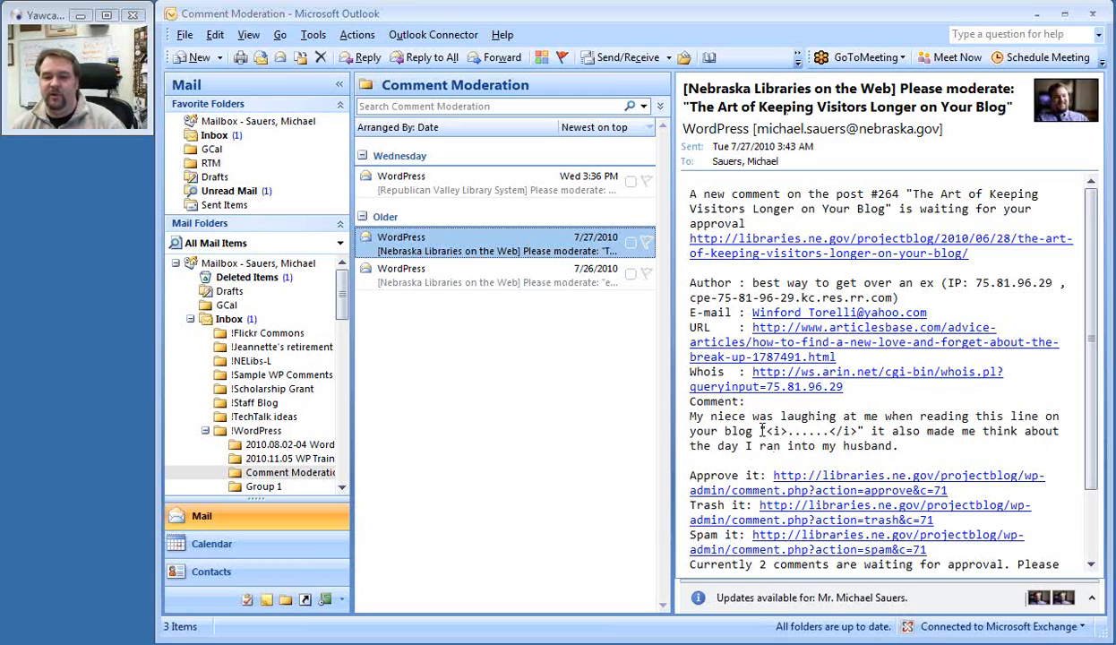
drag(787, 431, 815, 431)
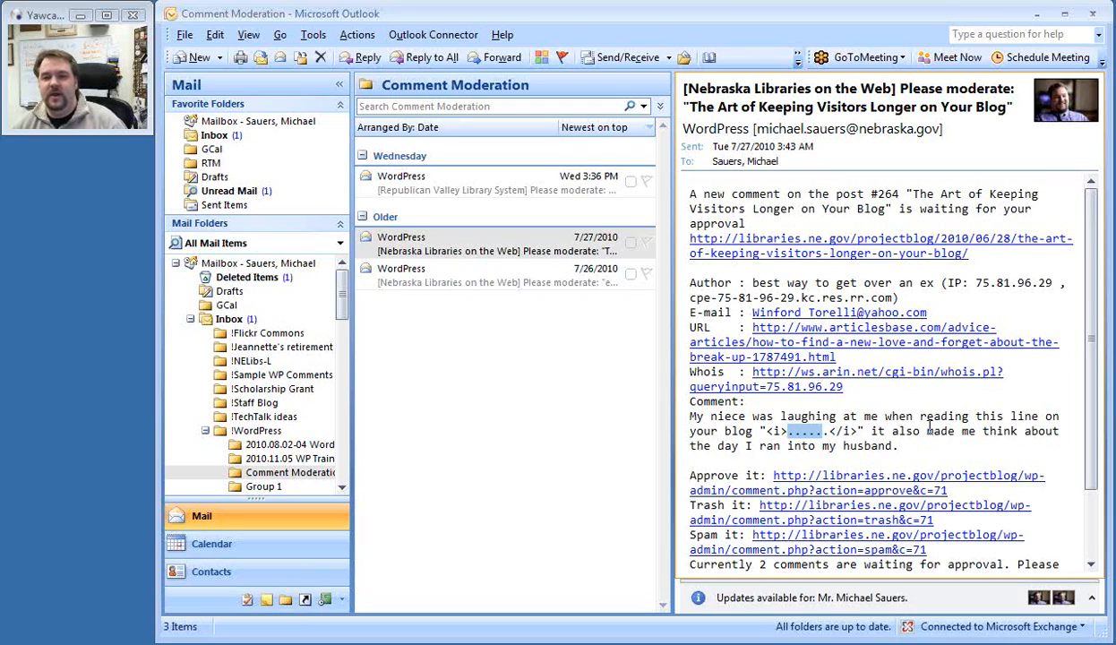
drag(912, 194, 884, 206)
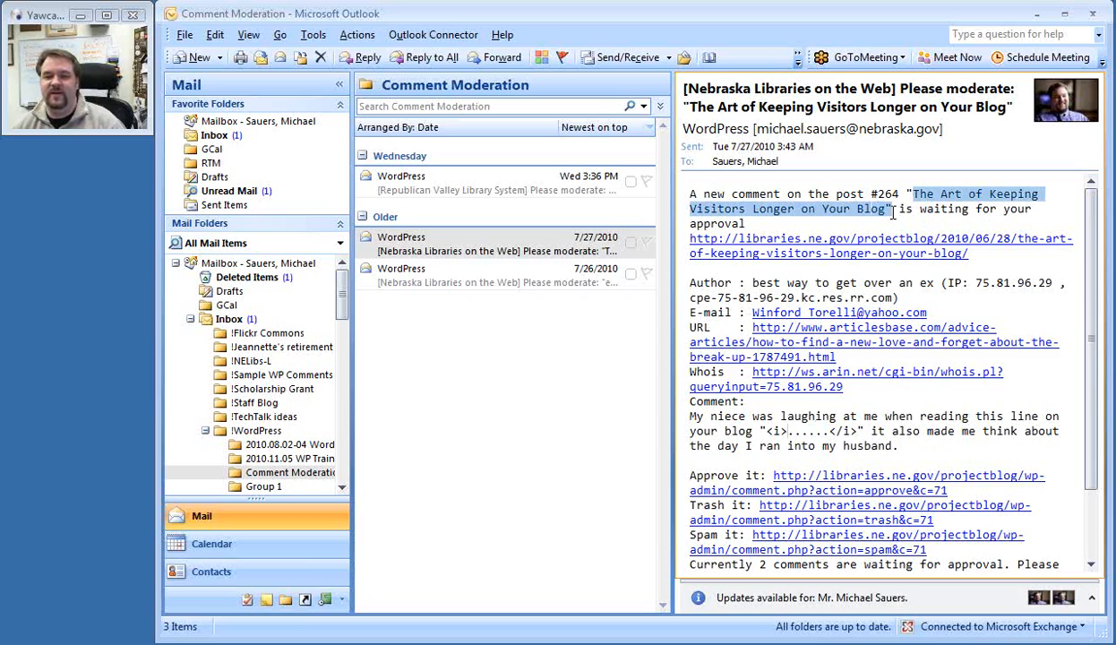
click(848, 356)
drag(849, 356, 752, 327)
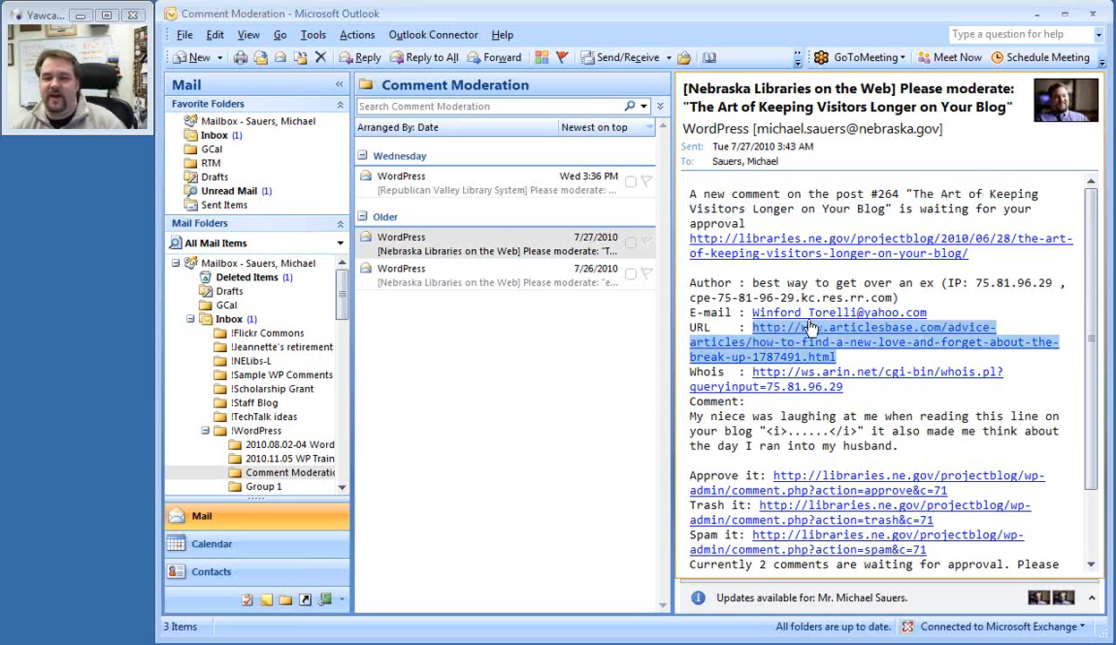
click(1044, 306)
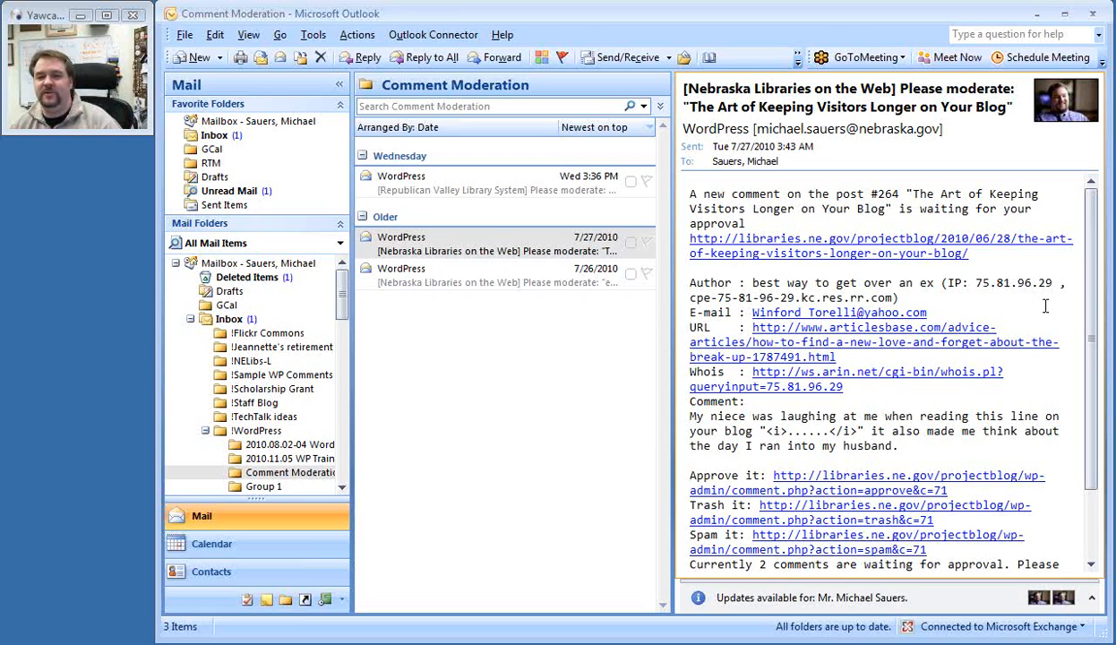